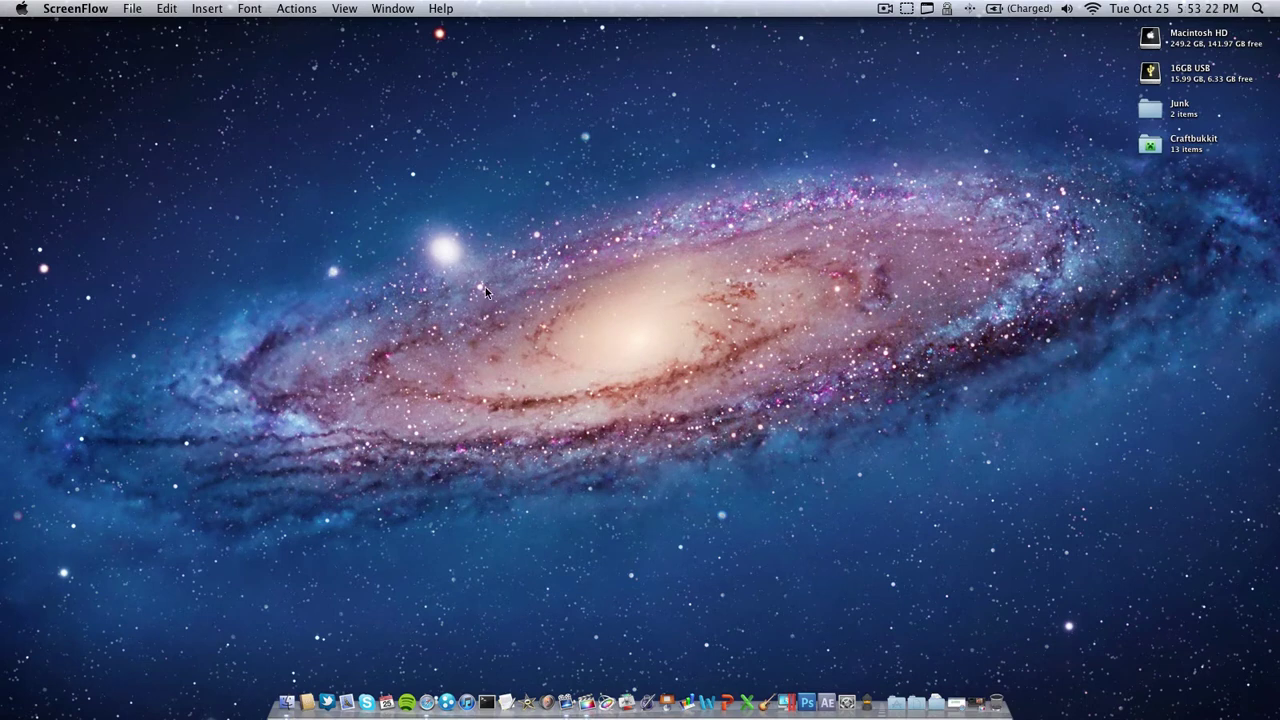
Step: Switch to the full-screen YouTube channel page and highlight the channel name
key("ctrl+Right")
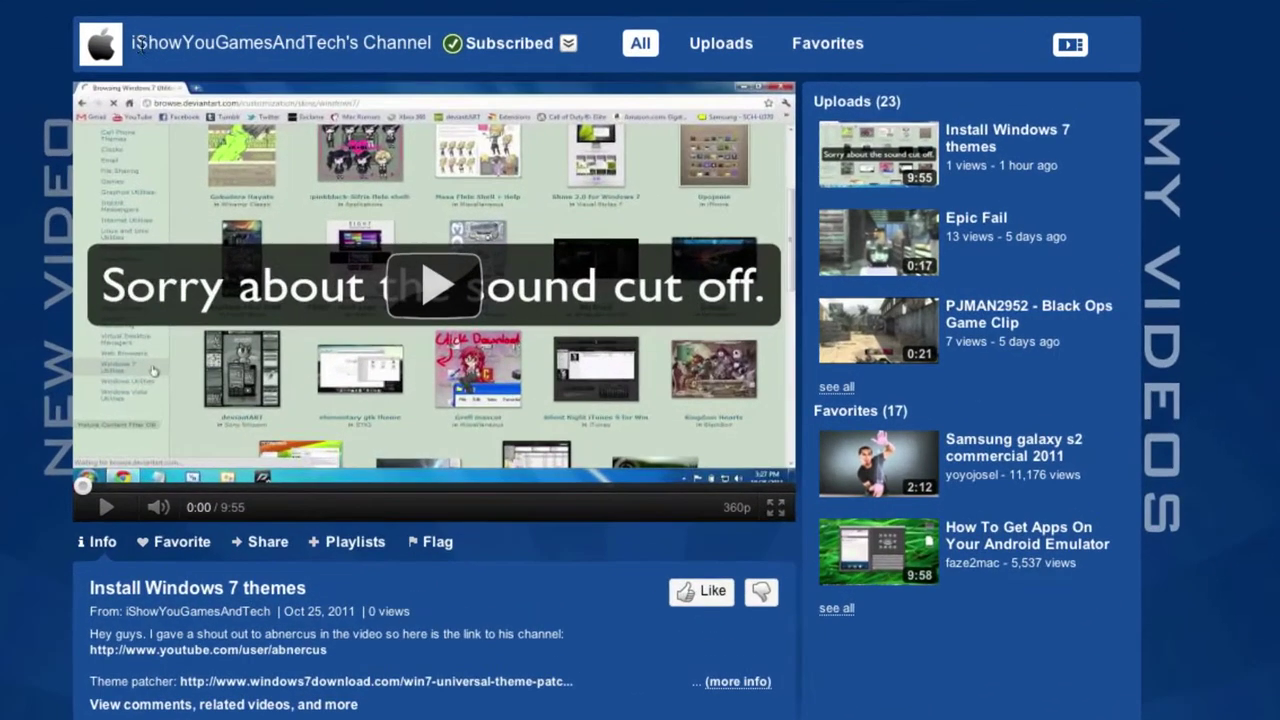
left_click_drag(297, 120, 303, 120)
left_click_drag(357, 36, 345, 43)
left_click(347, 43)
scroll(967, 159, "down", 5)
scroll(967, 159, "up", 5)
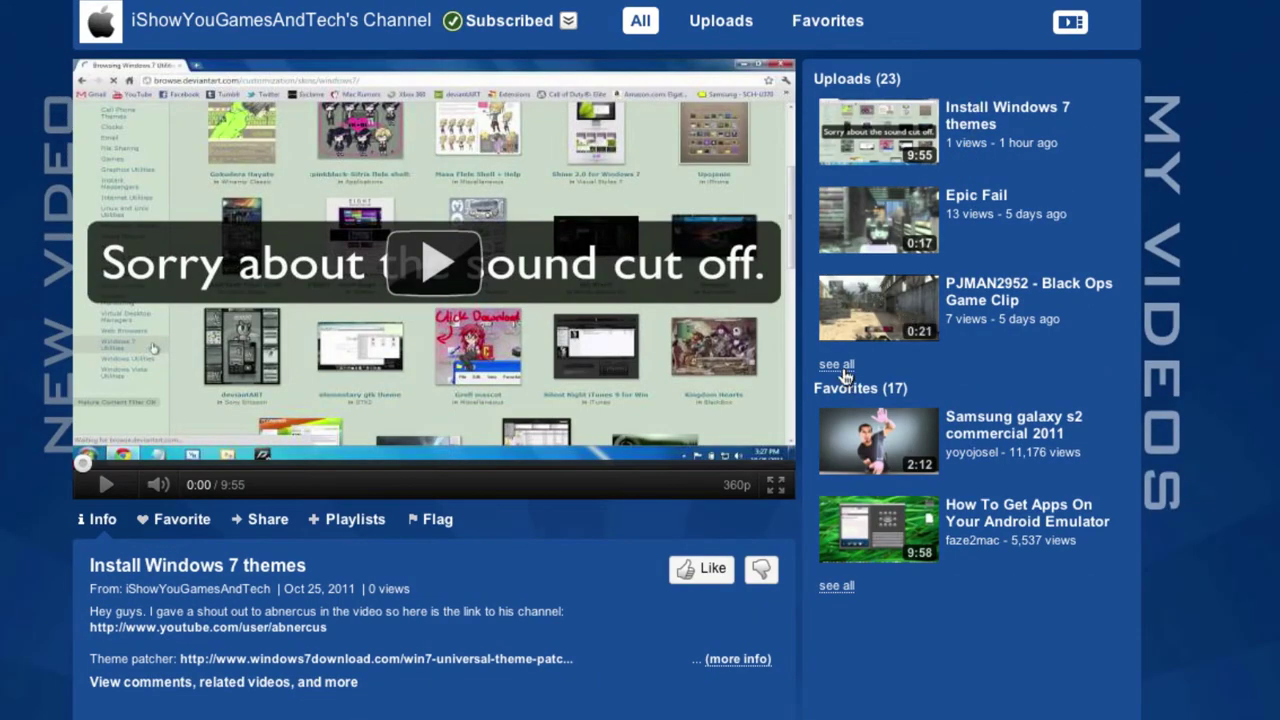
Step: Open the channel's full Uploads list and scroll through it, newest being 'Install Windows 7 themes'
left_click(836, 364)
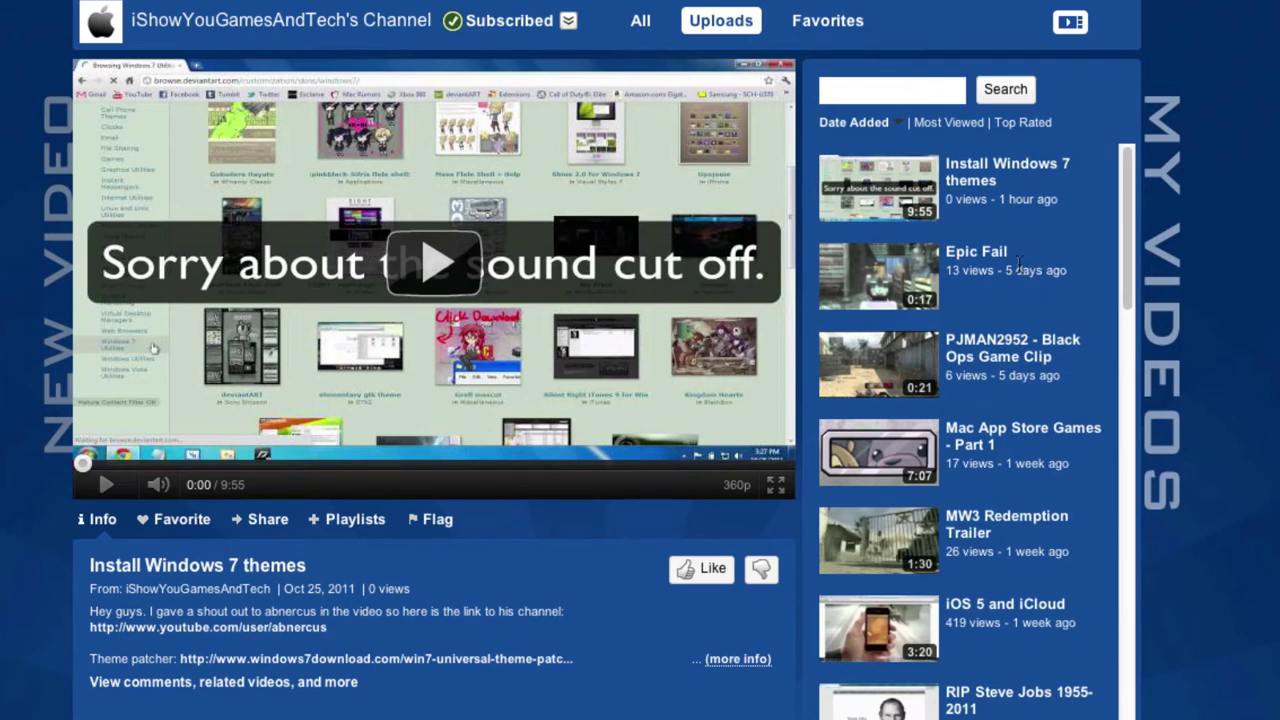
scroll(1020, 270, "down", 2)
scroll(963, 430, "down", 5)
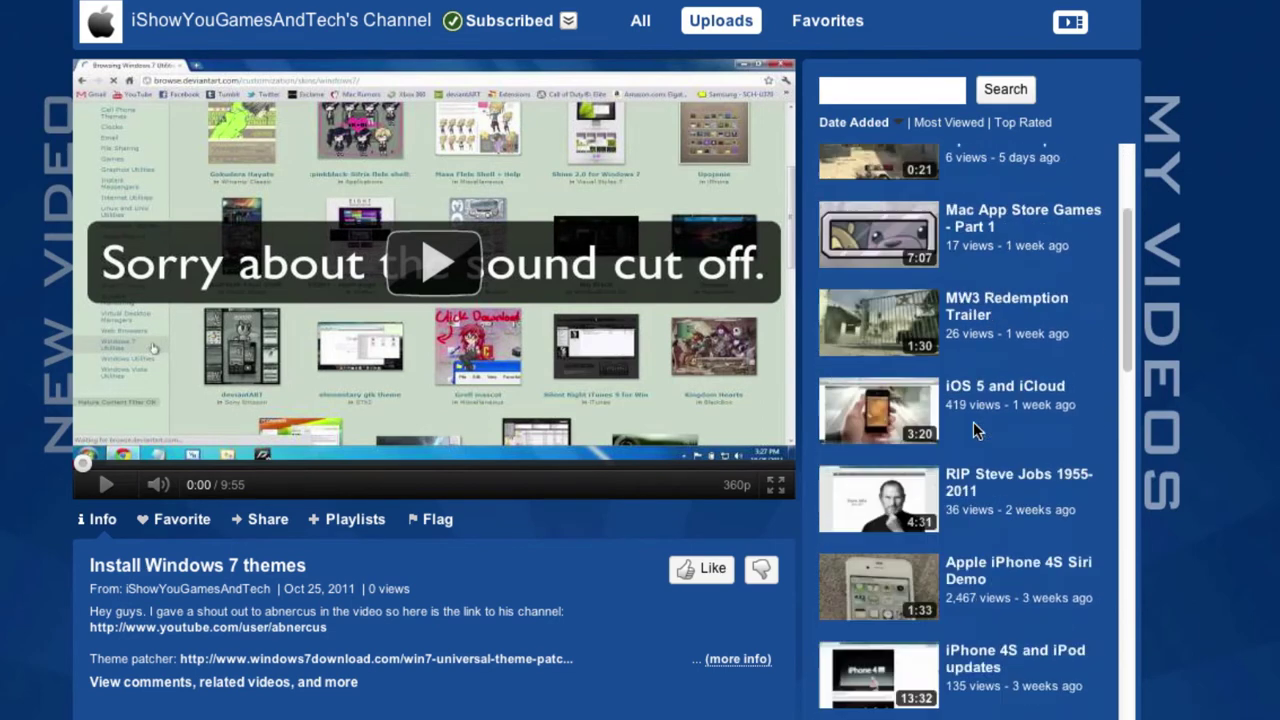
scroll(393, 530, "down", 1)
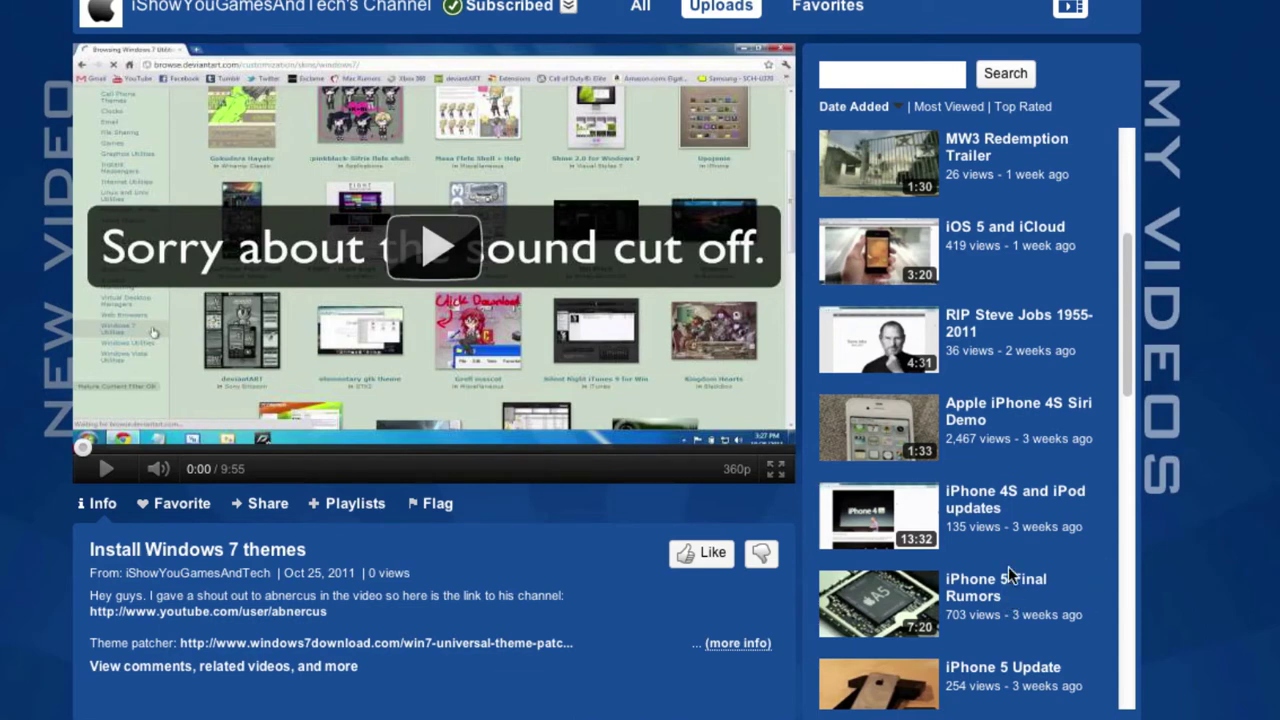
scroll(1006, 571, "down", 4)
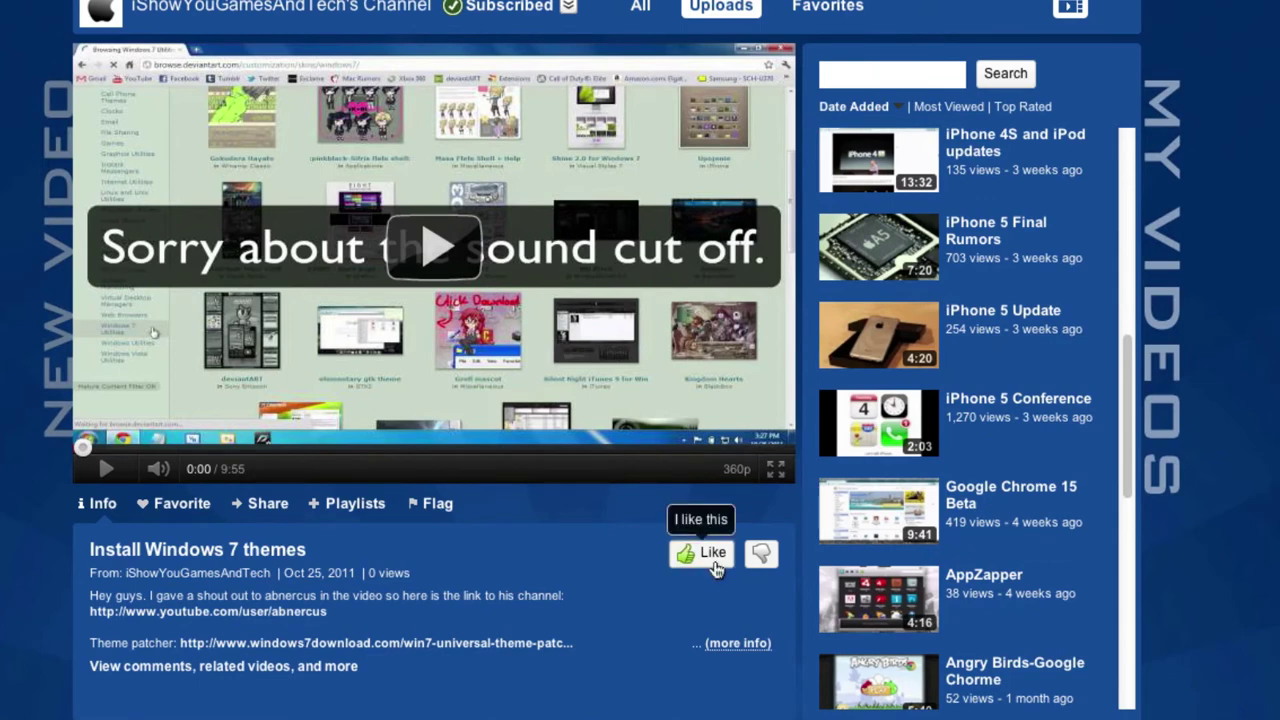
scroll(716, 568, "down", 4)
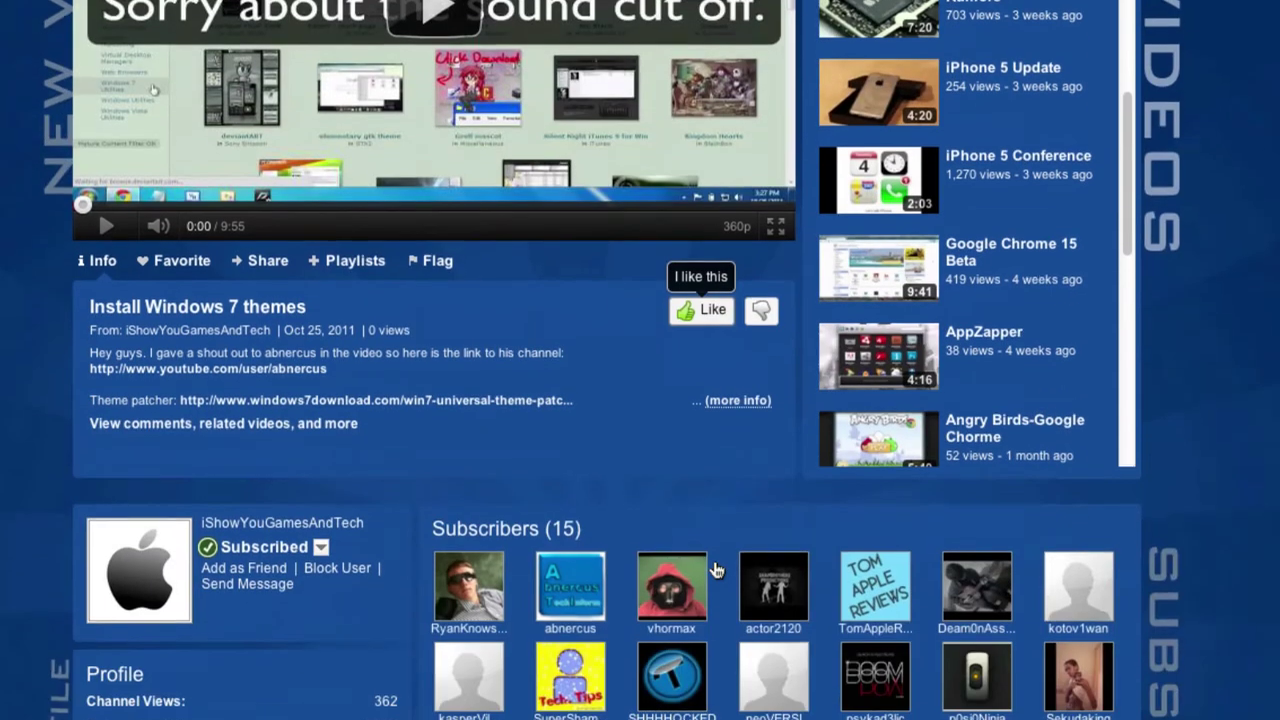
scroll(716, 568, "up", 4)
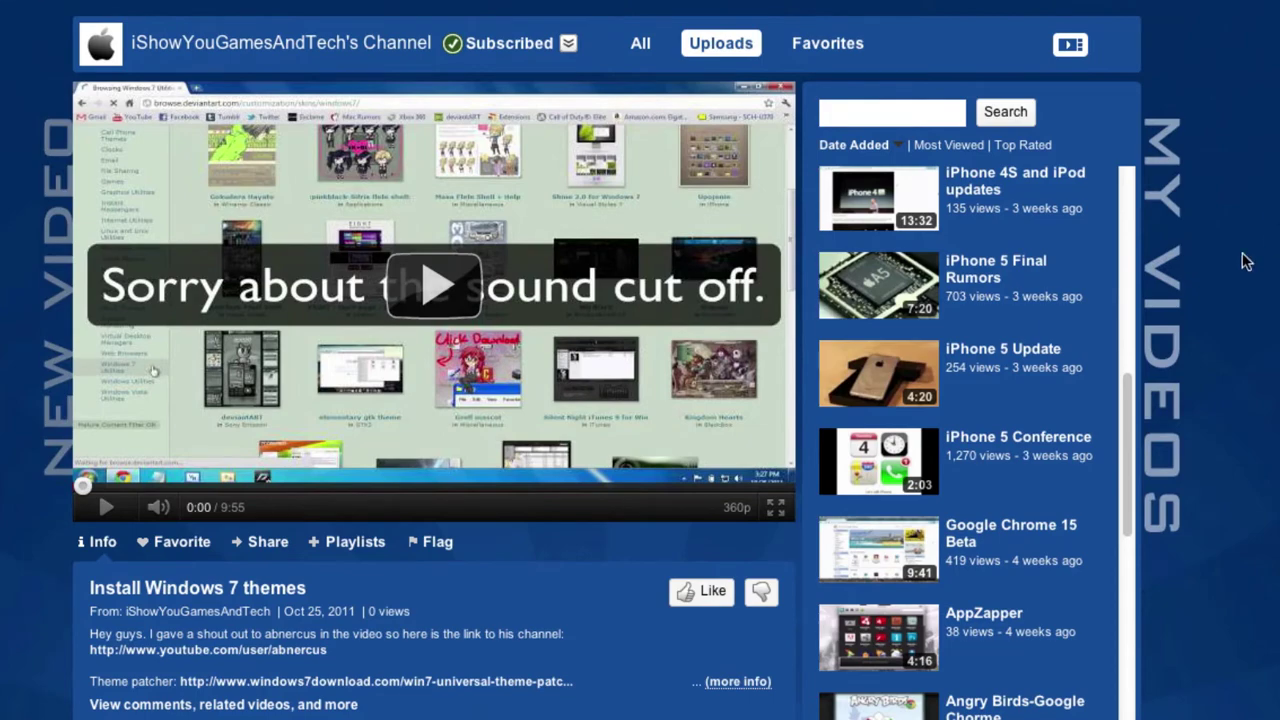
scroll(1183, 281, "up", 4)
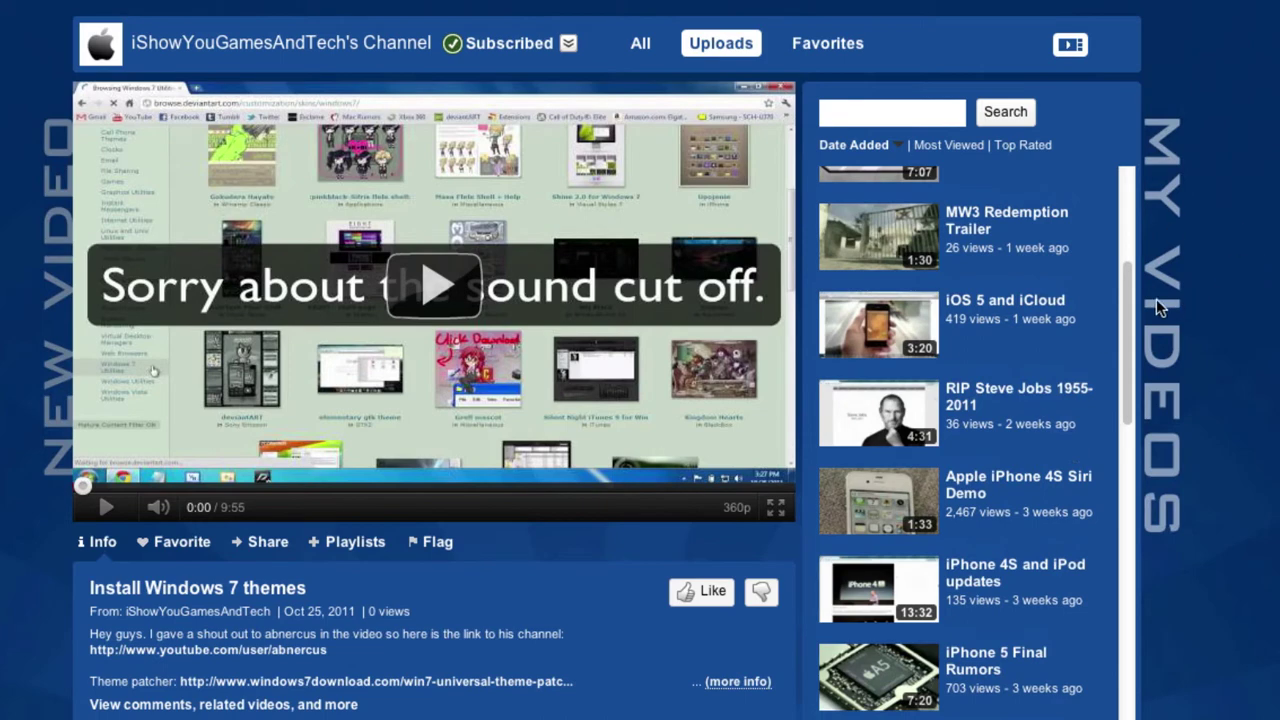
scroll(1070, 325, "up", 4)
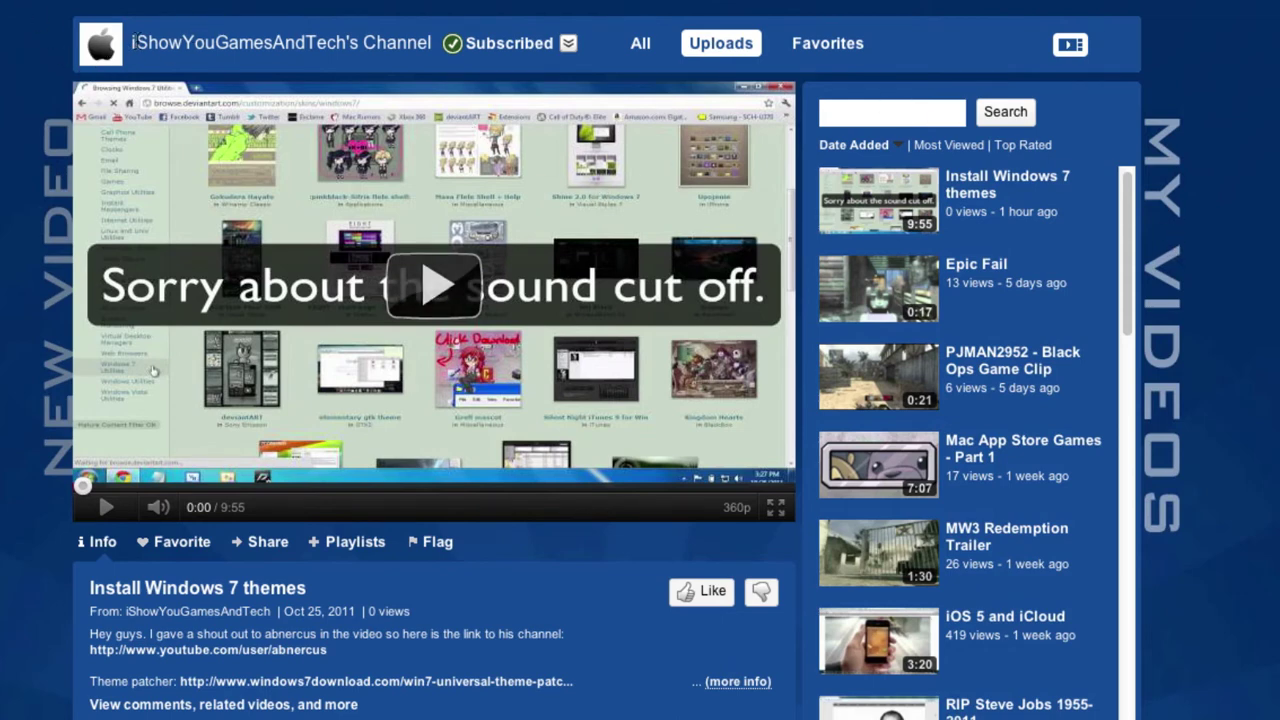
left_click_drag(170, 43, 338, 43)
left_click(330, 43)
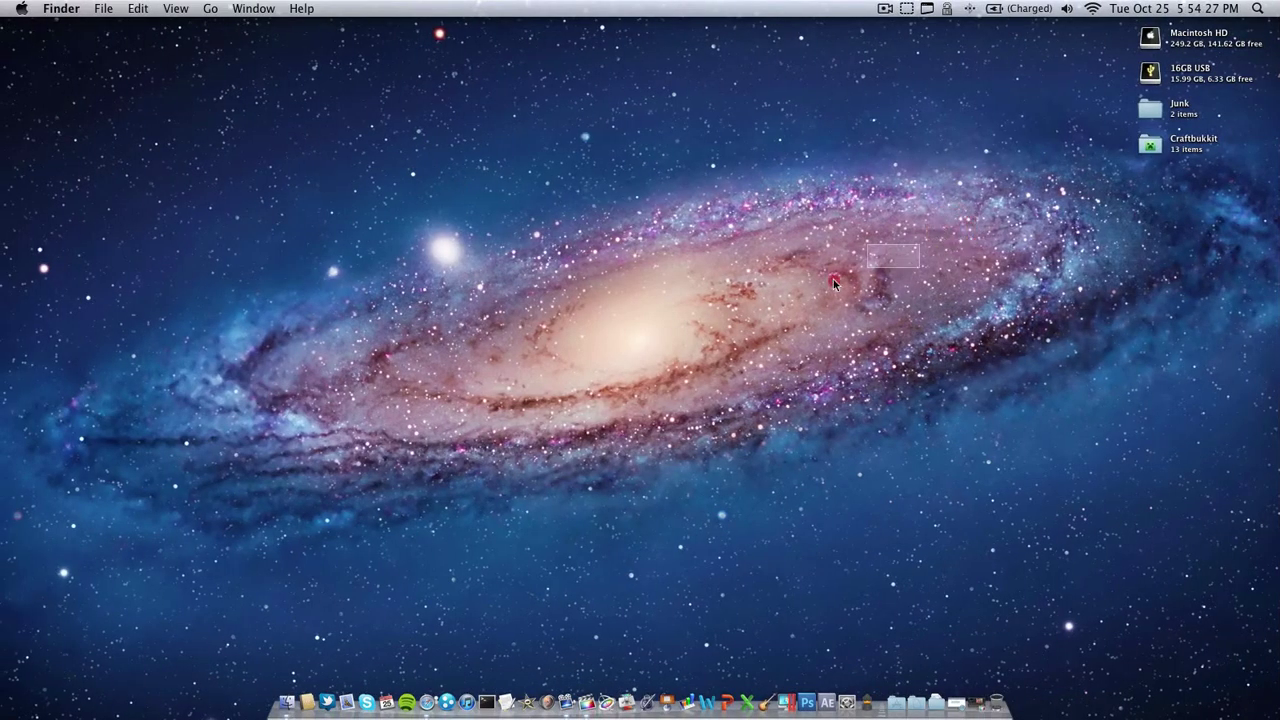
Step: Restore Final Cut Pro from the Dock, showing the 'Wenger Watch after Servie' project
left_click(611, 346)
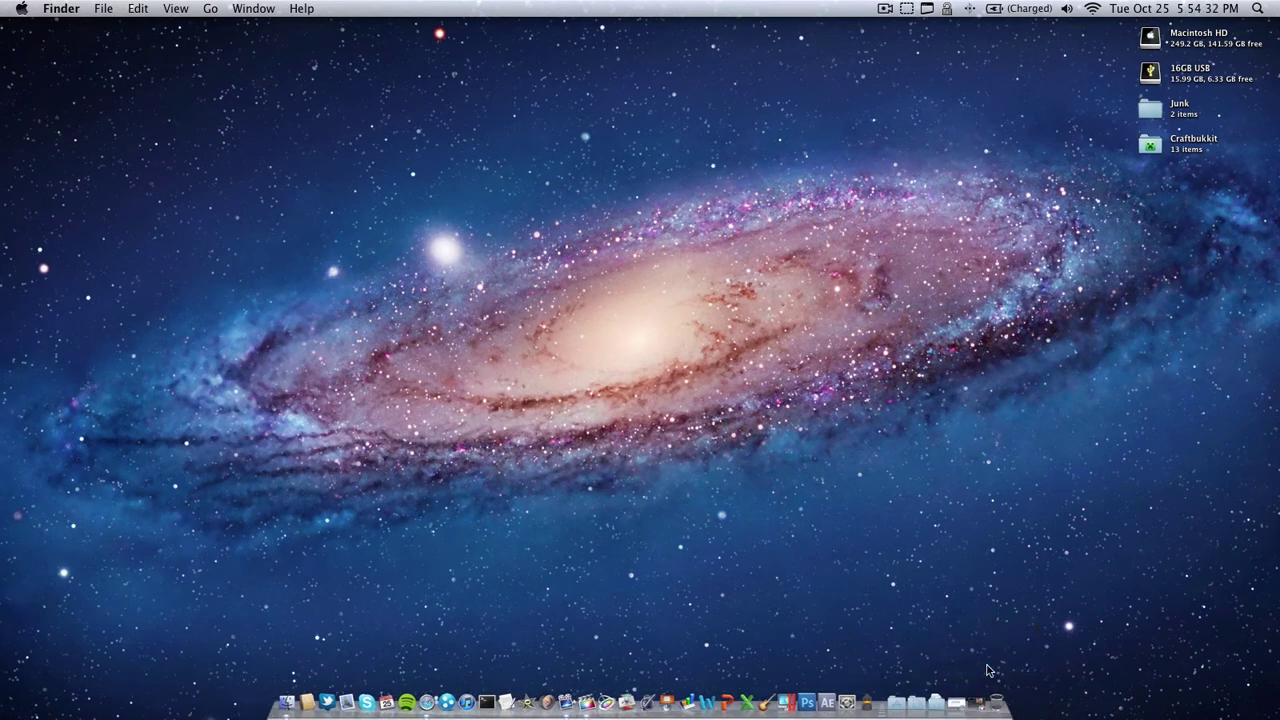
left_click(968, 688)
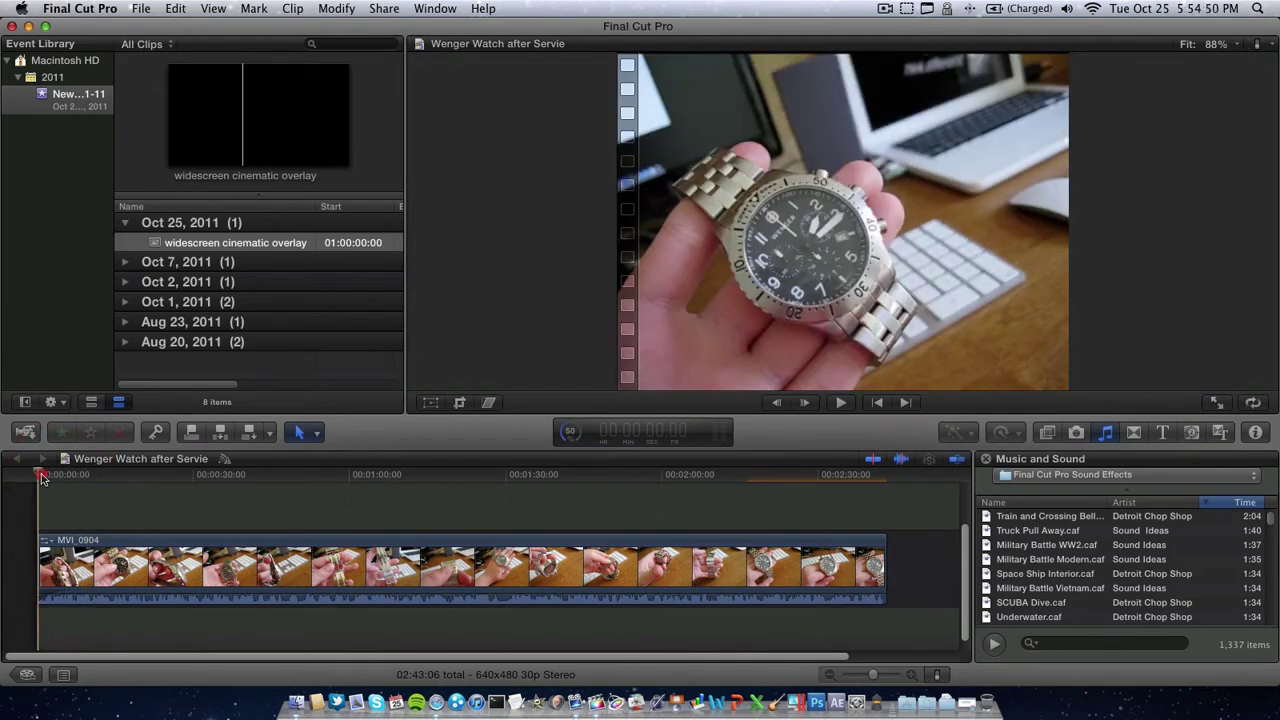
Step: Put the playhead at the timeline start and mute the computer's sound
left_click(42, 477)
key("shift+s")
Step: Select the MVI_0904 clip and search the Transitions browser for a letterbox effect
key("s")
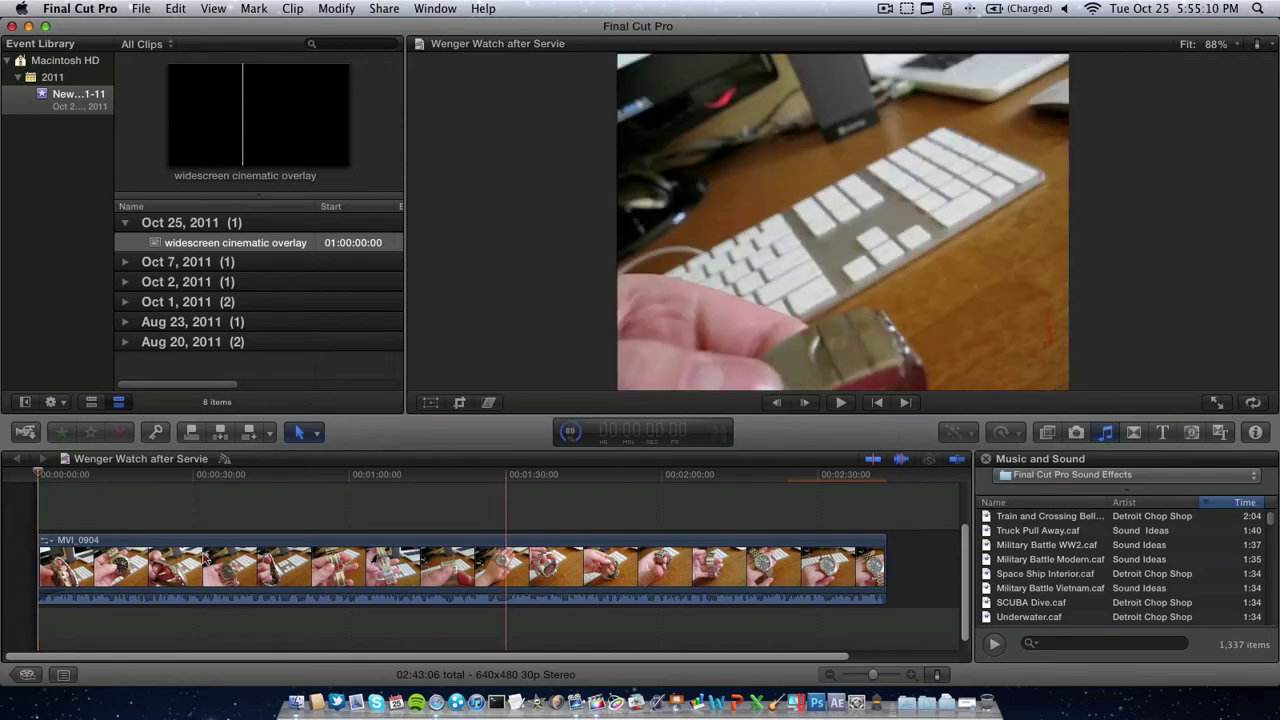
left_click(190, 555)
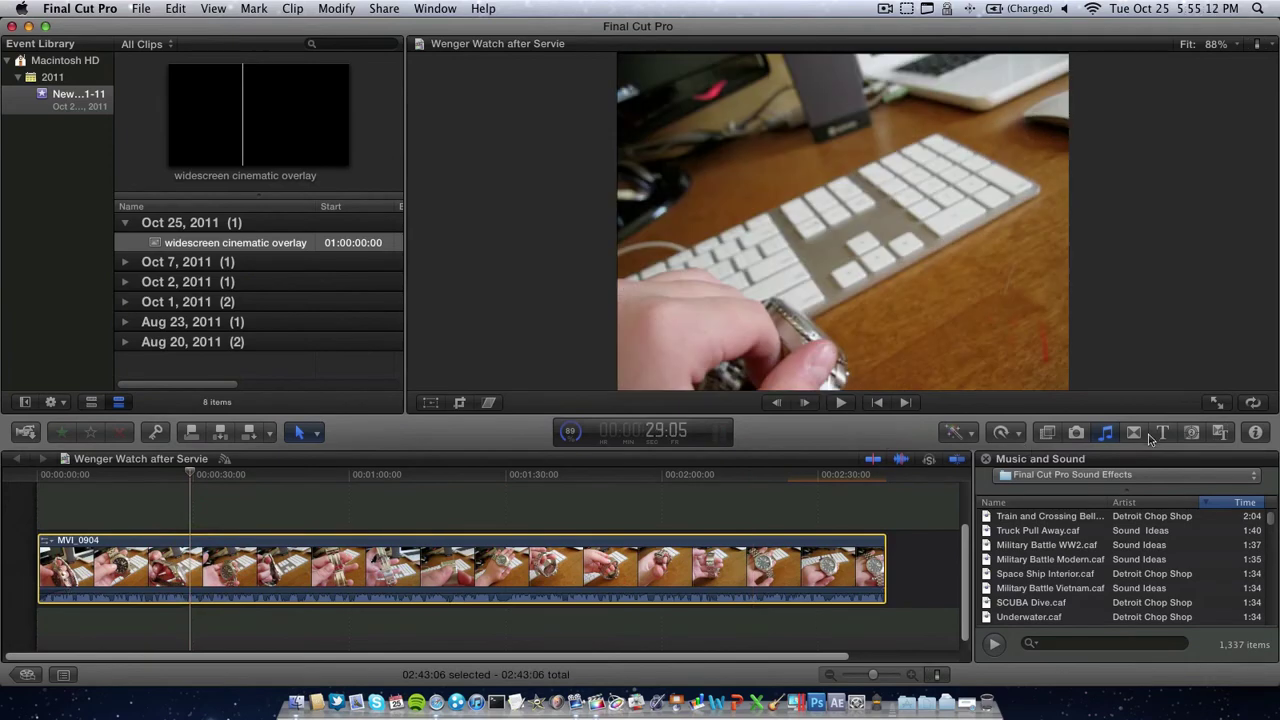
left_click(1136, 435)
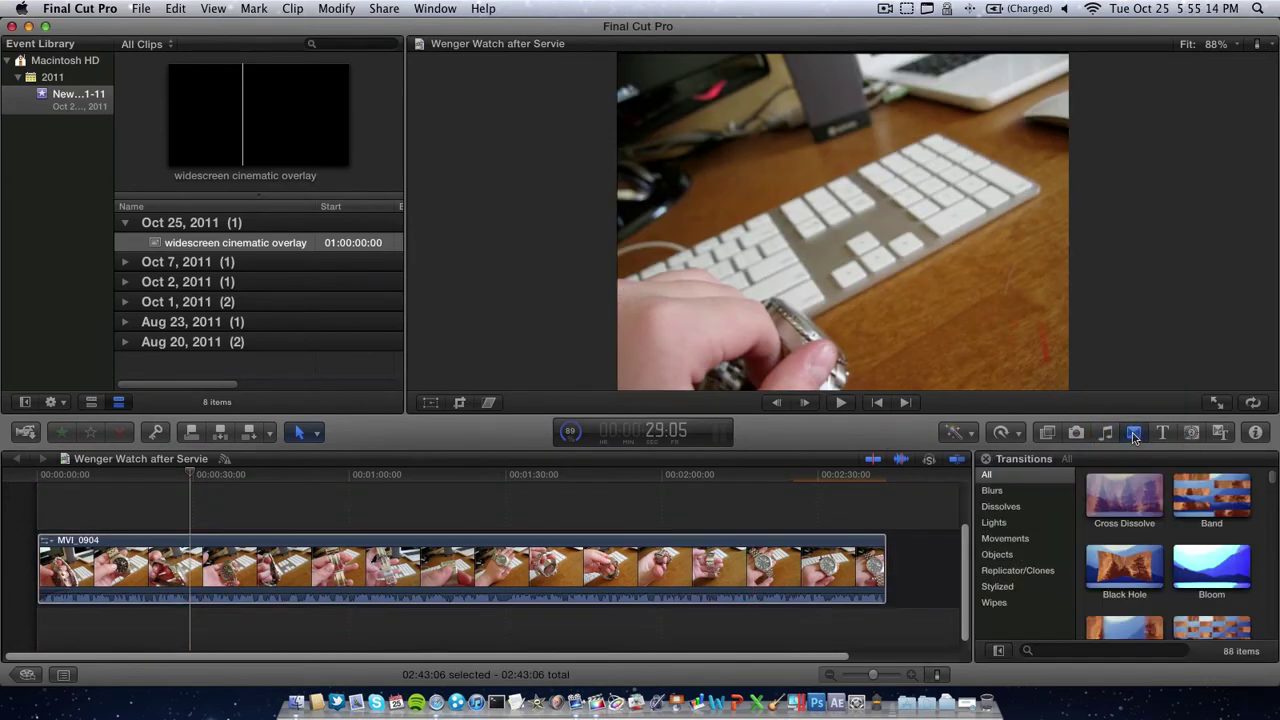
left_click(1060, 650)
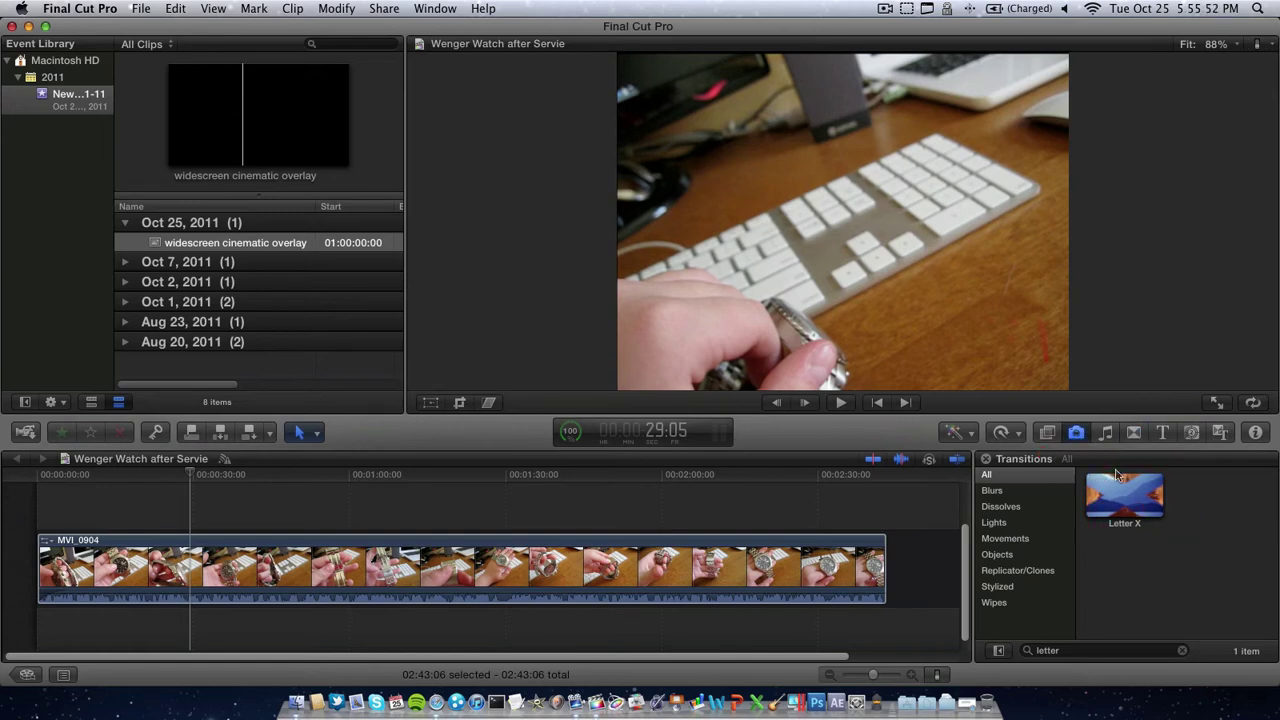
Step: Browse the Photos, Transitions, Titles, Generators and Themes collections, ending on Themes
key("super+shift+1")
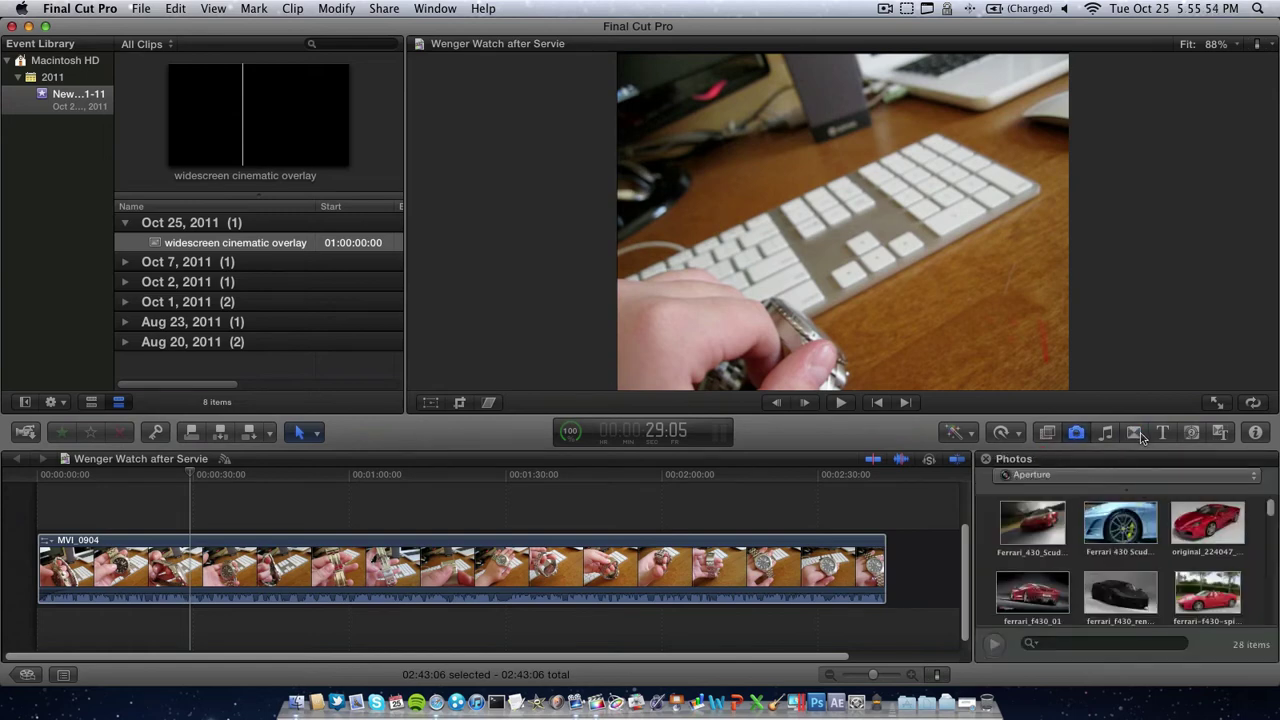
left_click(1136, 433)
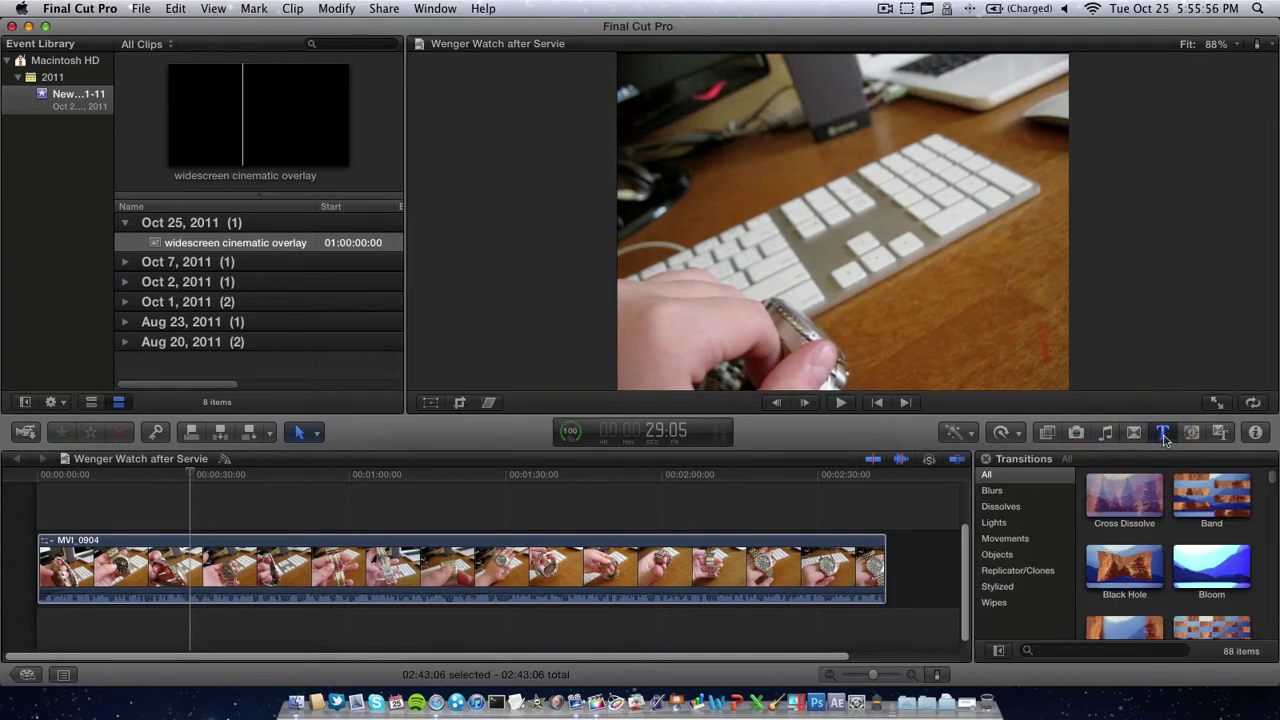
left_click(1163, 434)
left_click(1190, 433)
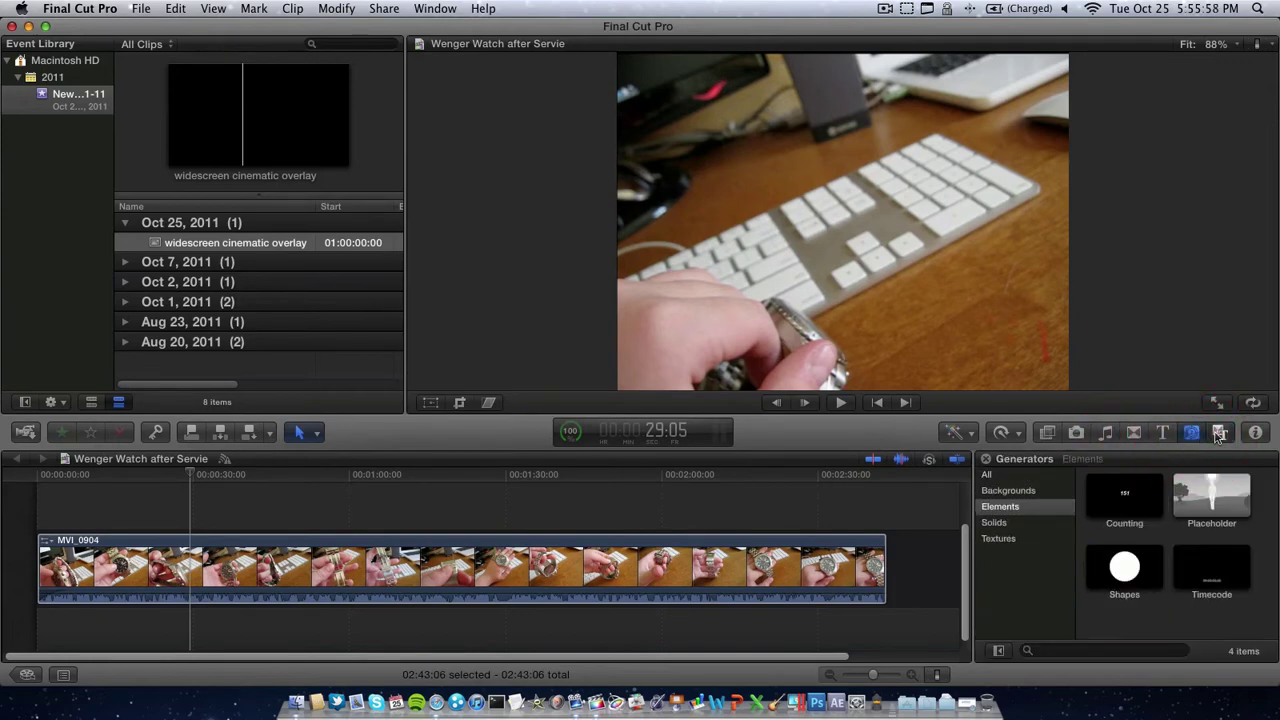
left_click(1220, 433)
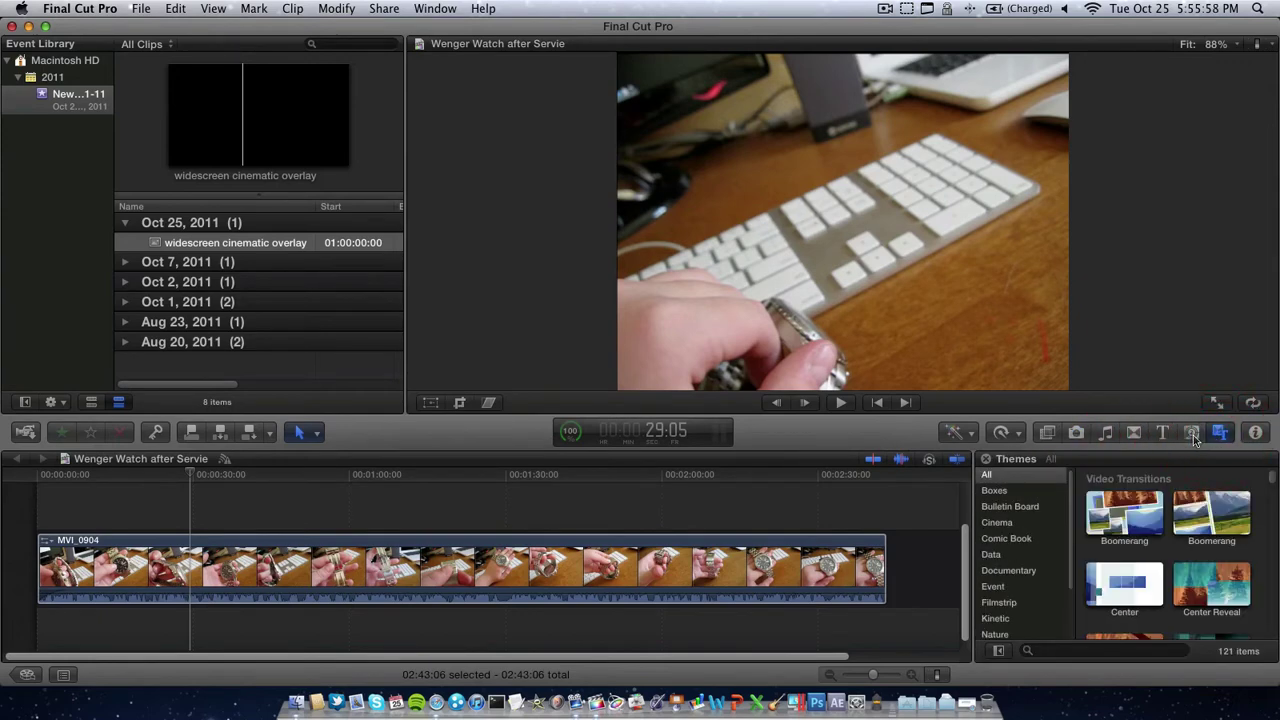
Step: Search the Effects browser for 'letter'
left_click(1048, 434)
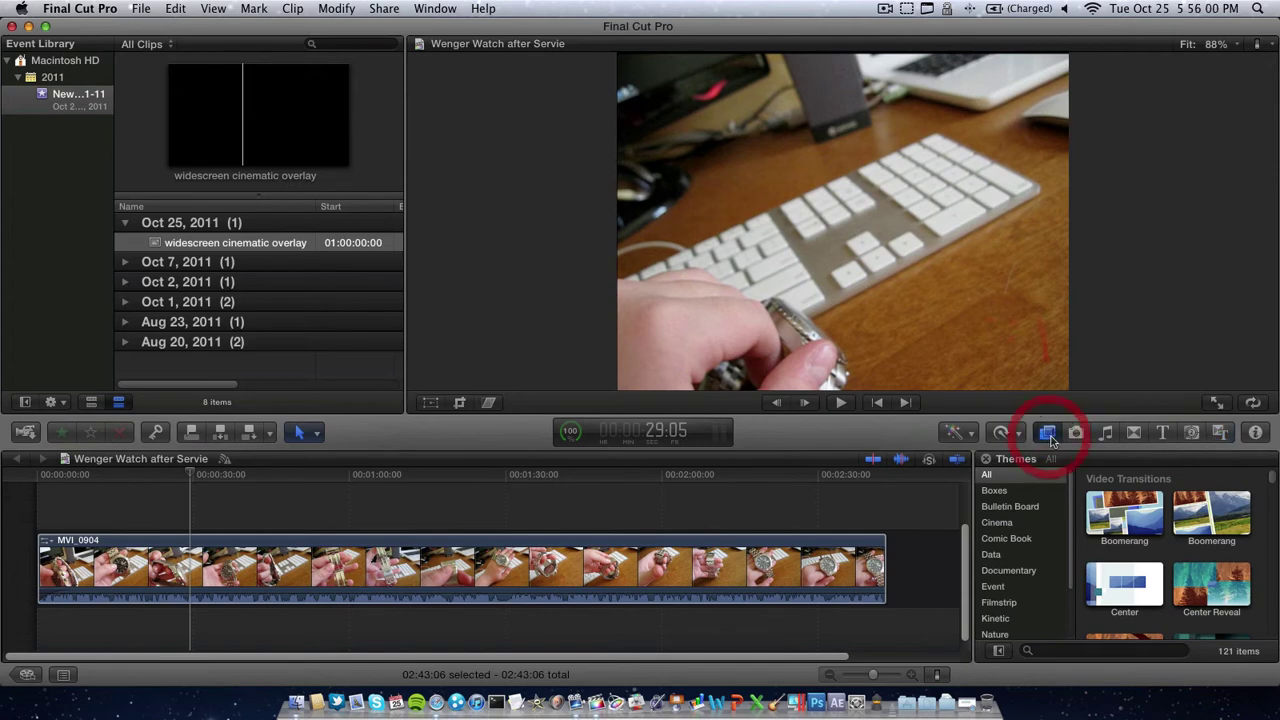
left_click(1055, 648)
type("letter")
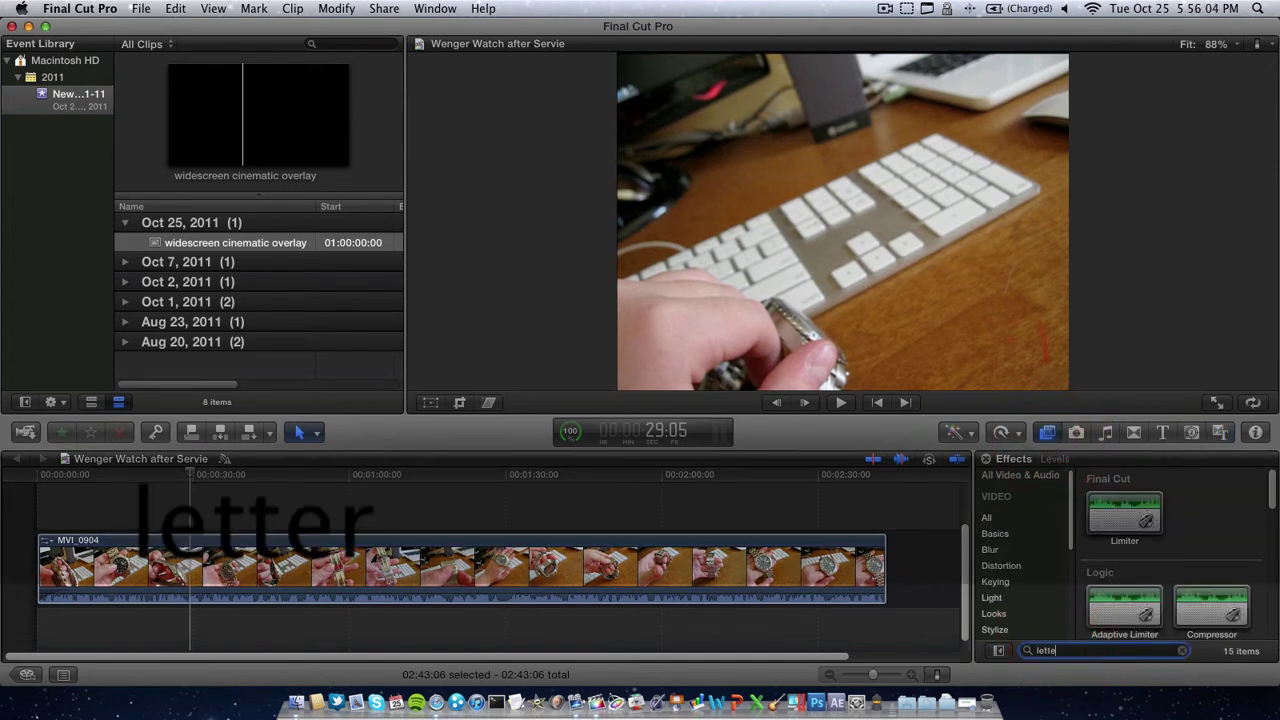
left_click(1019, 436)
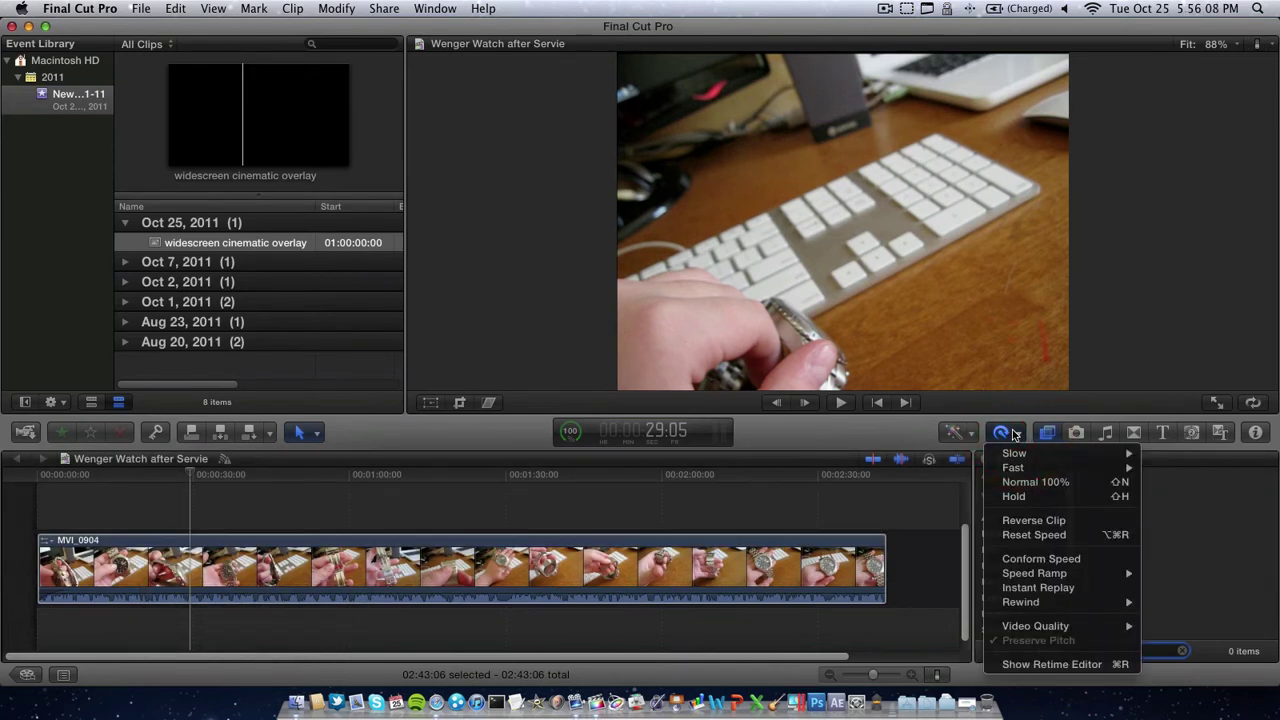
left_click(966, 436)
left_click(966, 436)
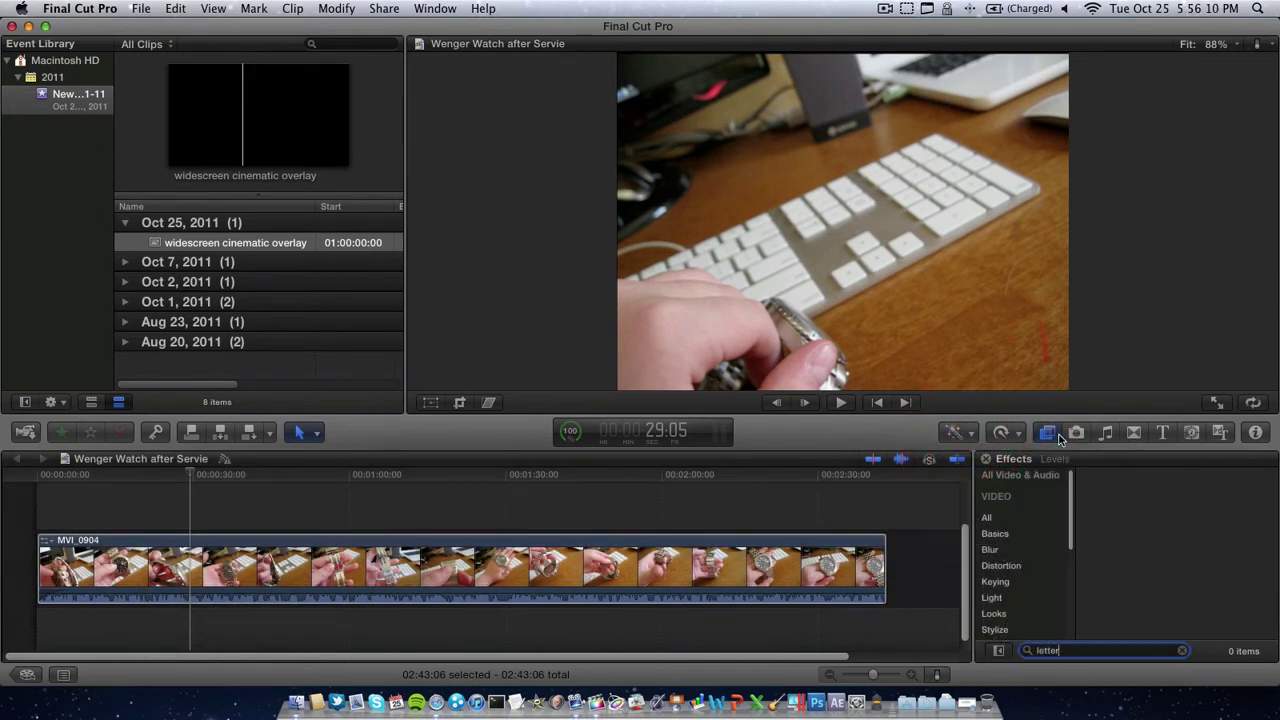
scroll(1012, 635, "down", 5)
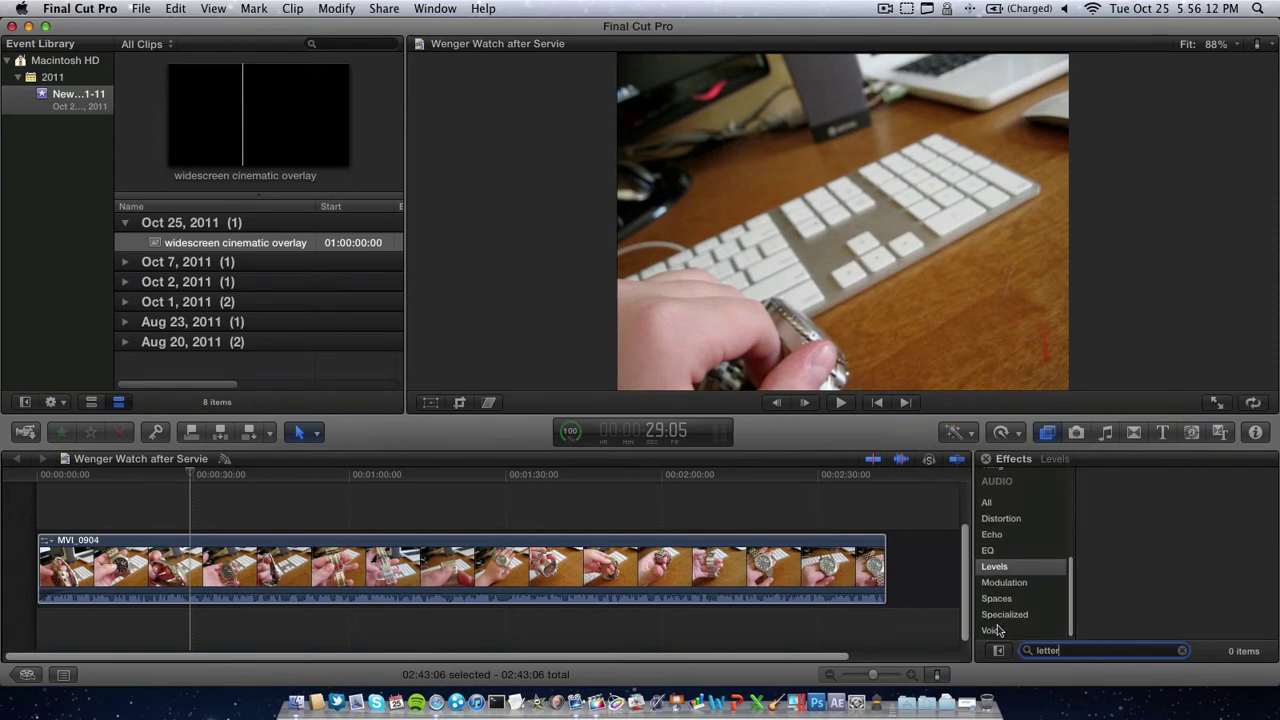
Step: Browse the effect categories to Stylize and select the Letterbox effect
left_click(996, 630)
left_click(1002, 614)
left_click(1000, 582)
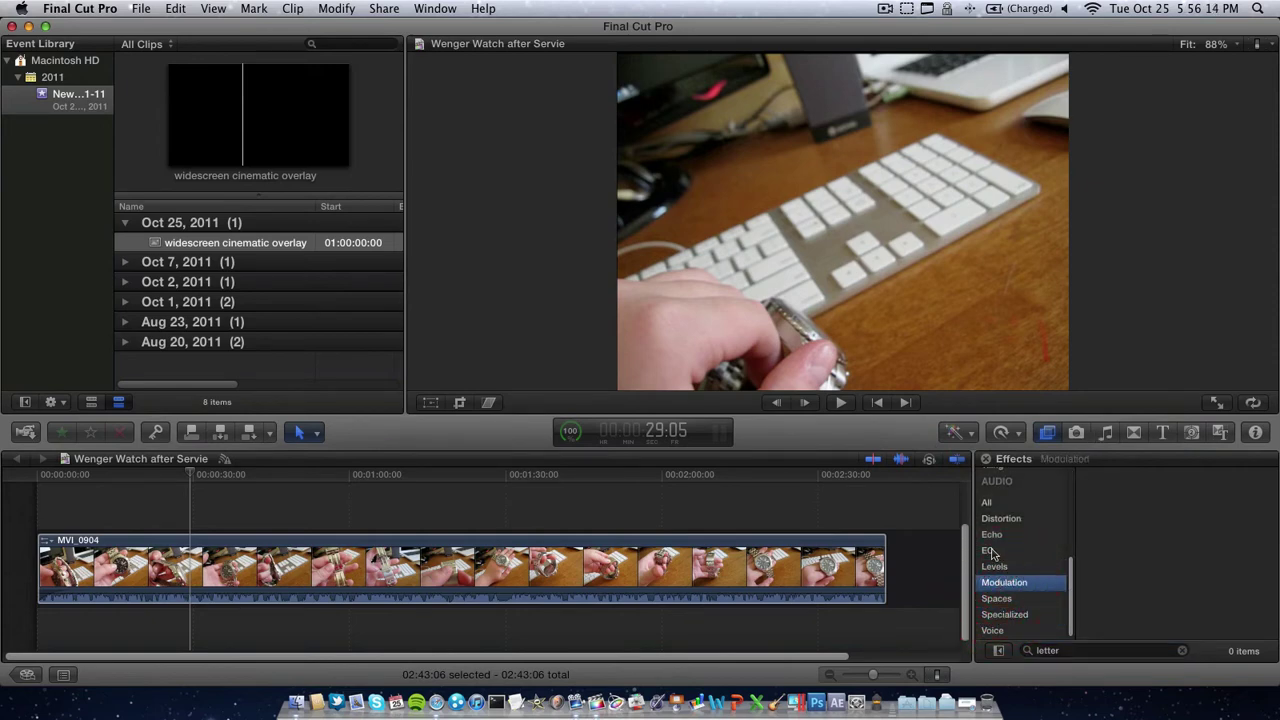
scroll(991, 553, "up", 5)
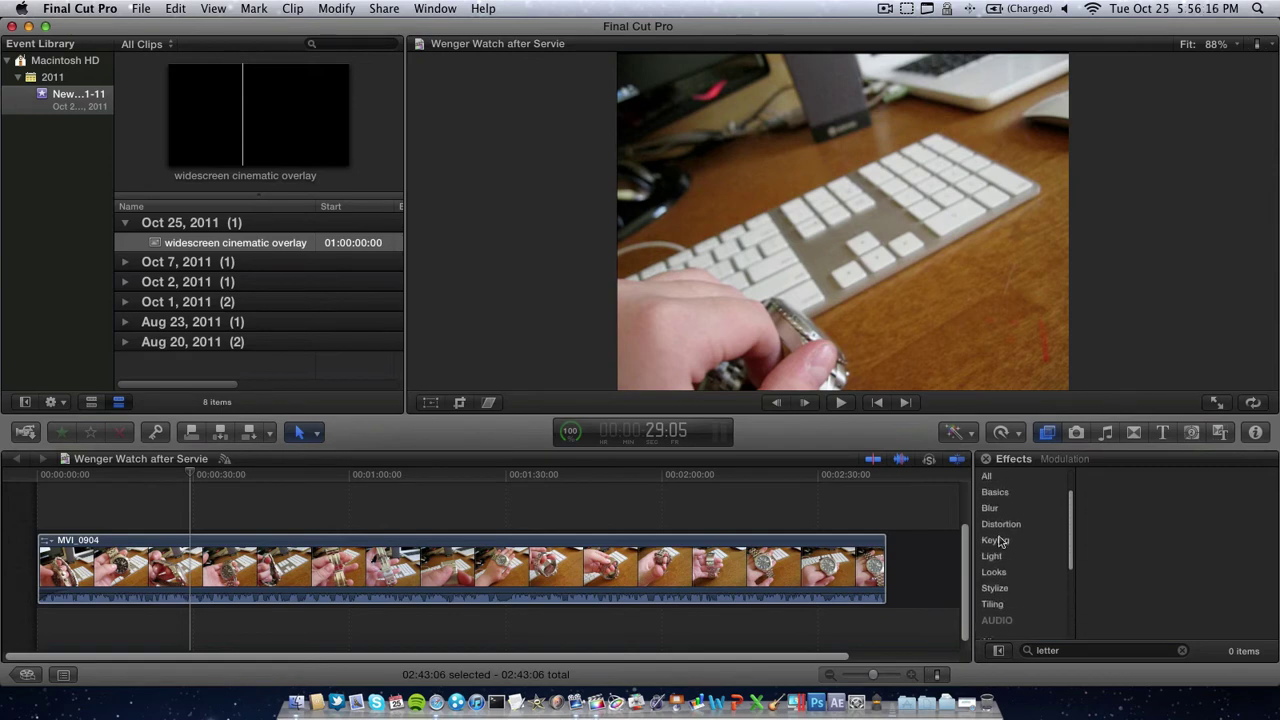
left_click(1000, 588)
left_click(995, 572)
left_click(998, 588)
left_click(1145, 496)
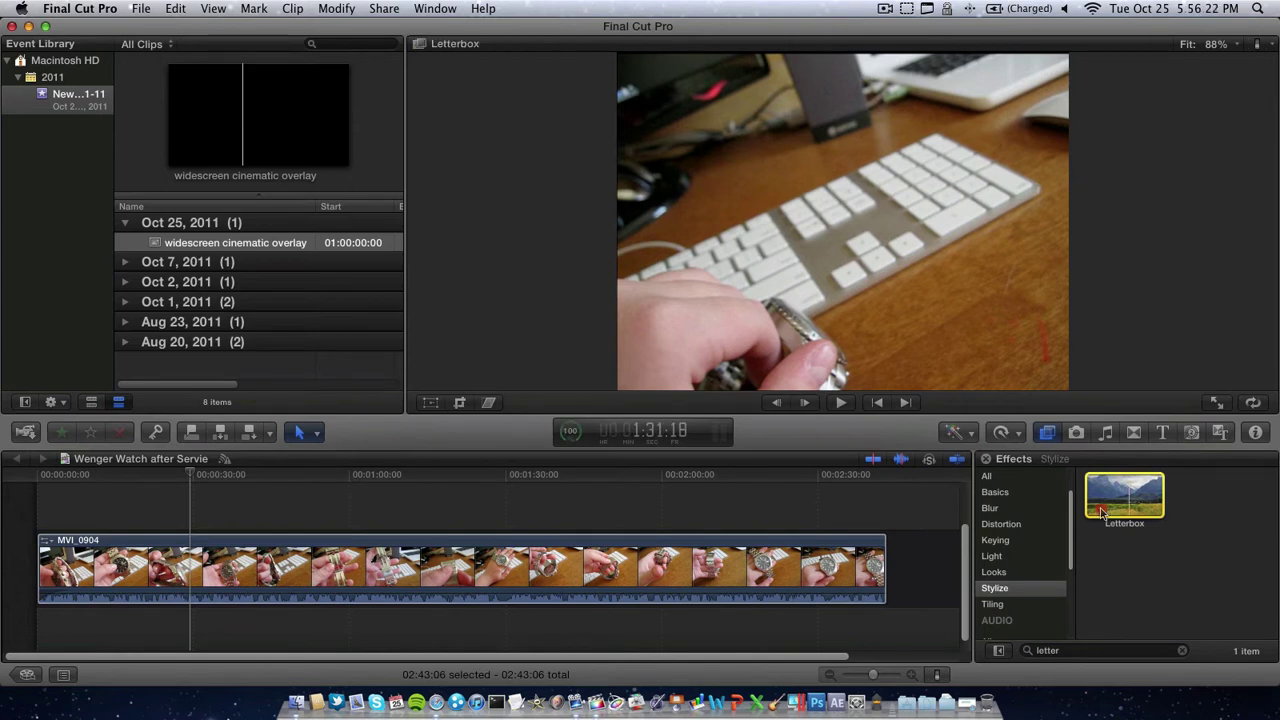
Step: Apply Letterbox to the MVI_0904 clip and play the timeline to review the bars
left_click_drag(1100, 512, 772, 570)
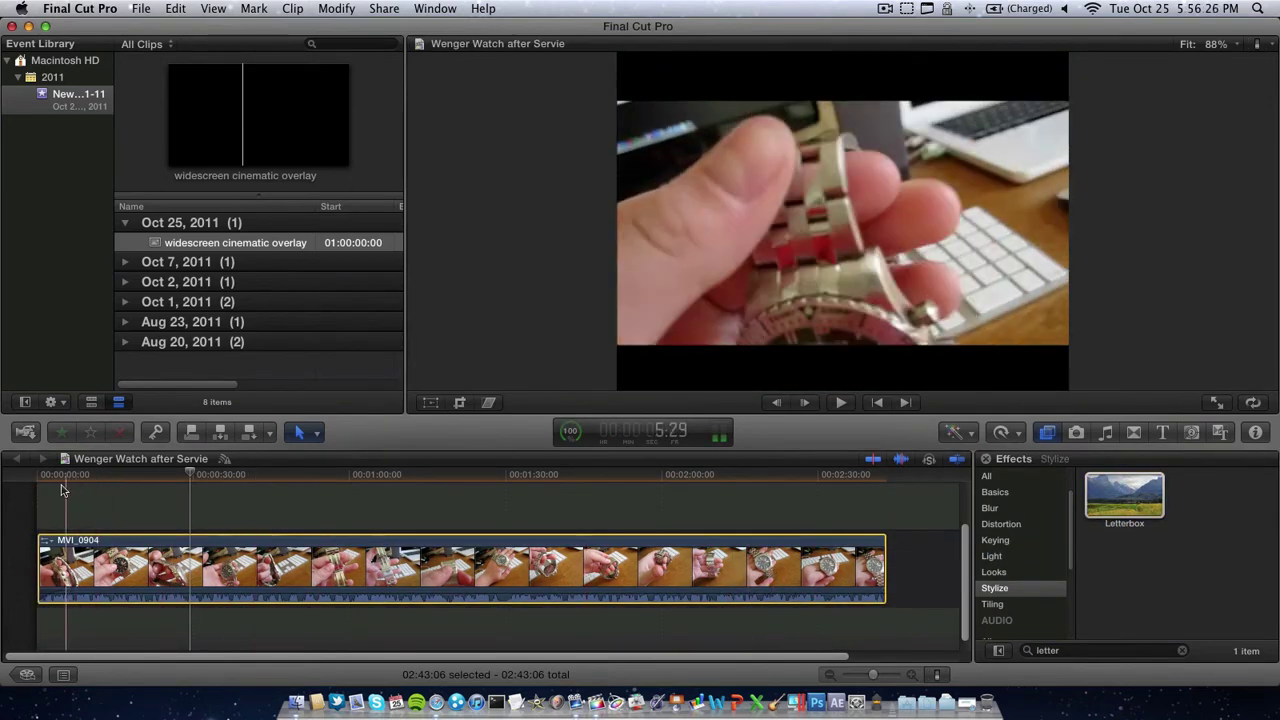
key("space")
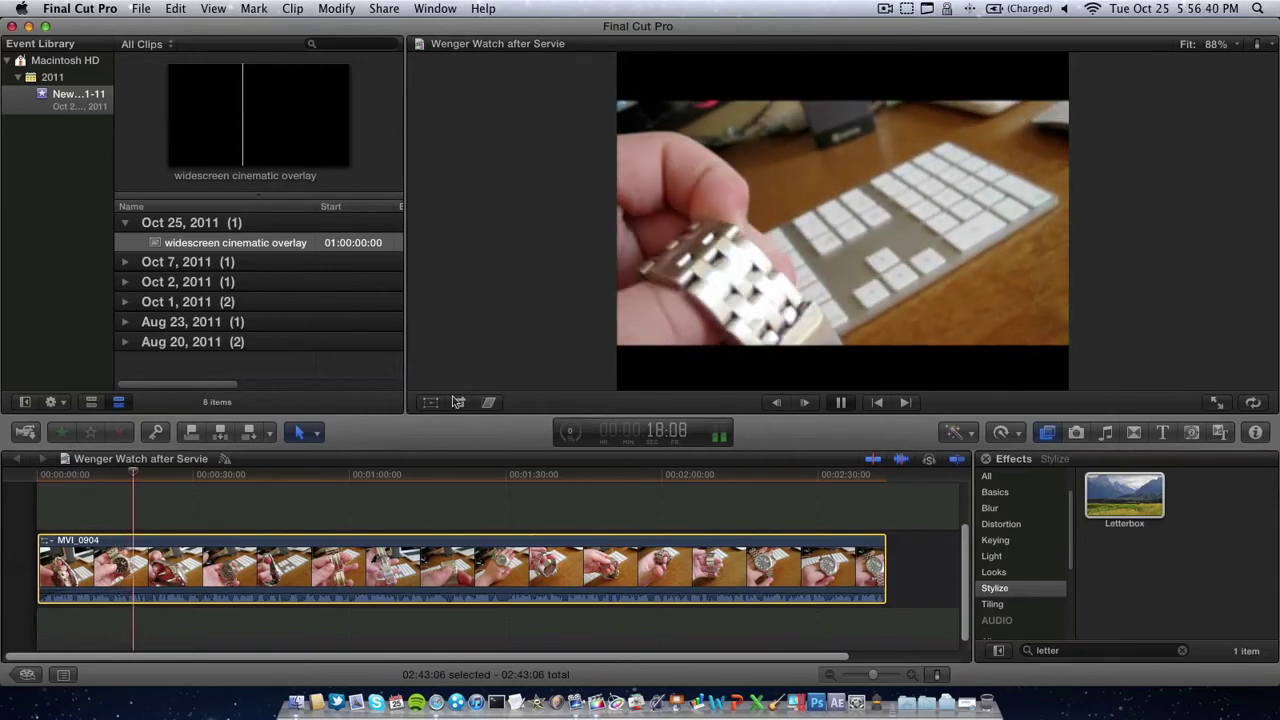
Step: Stop playback and blade MVI_0904 at two points, selecting the 07:26 middle piece
key("space")
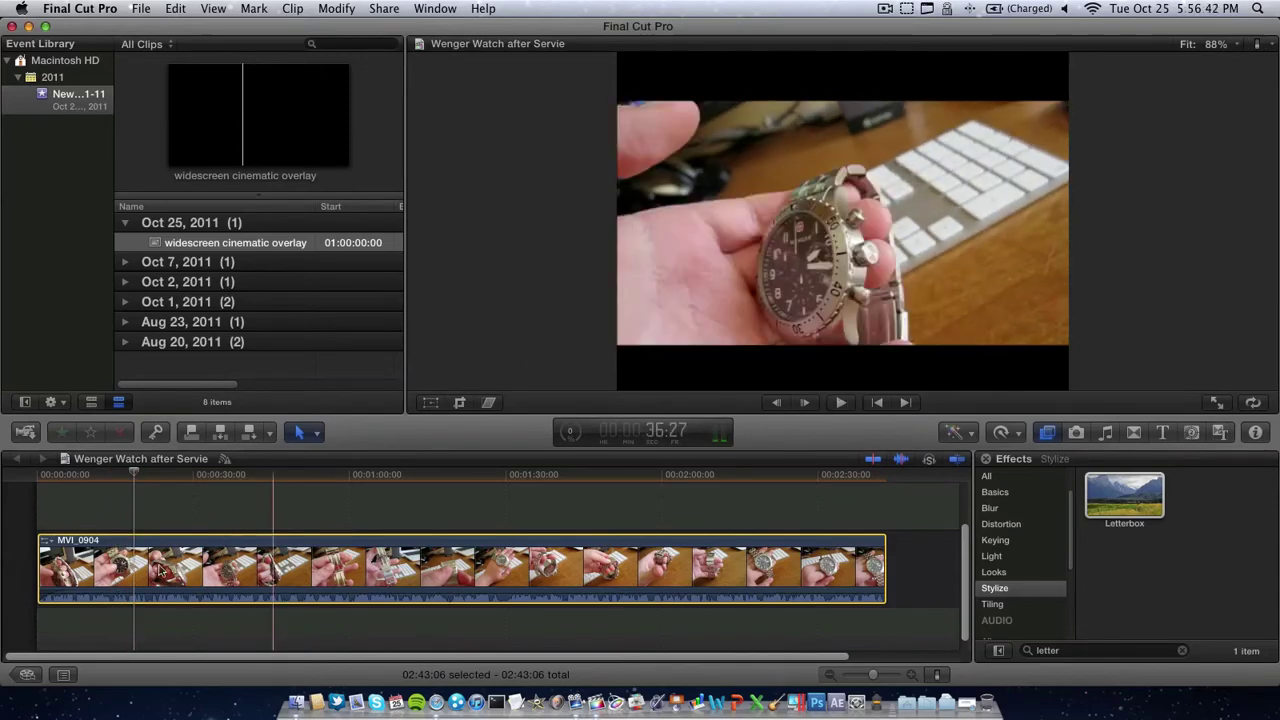
key("b")
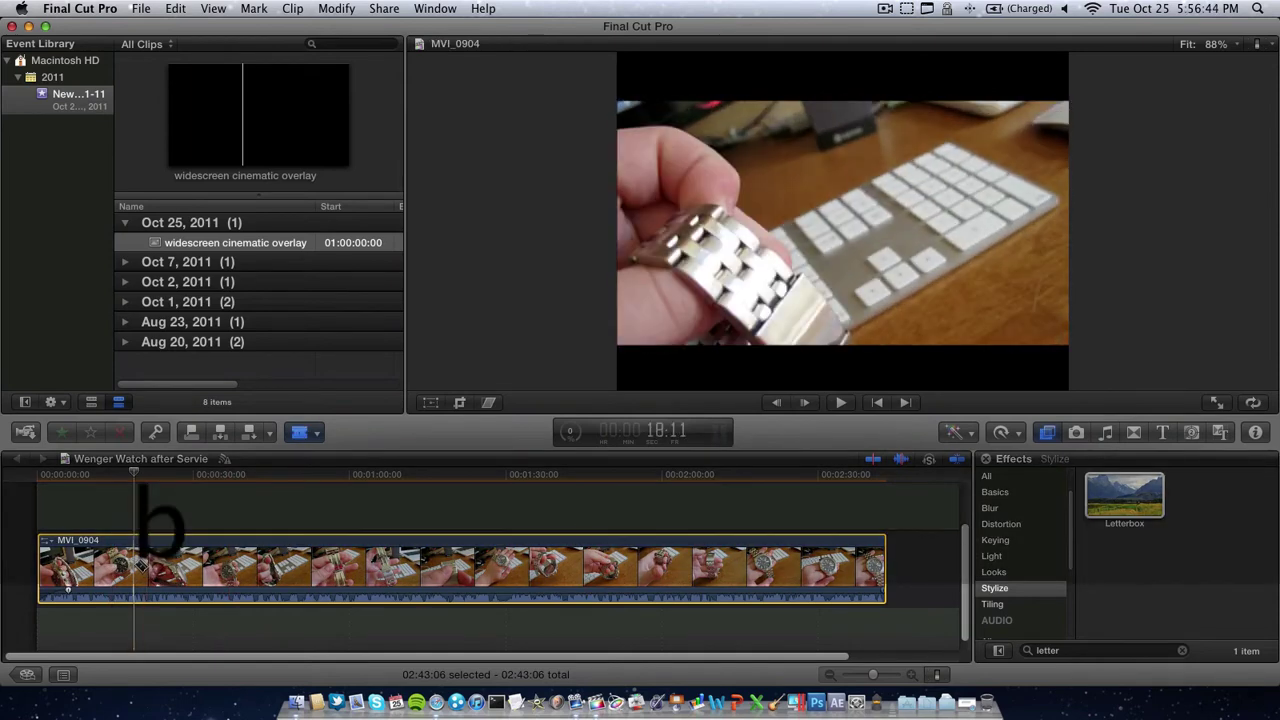
left_click(134, 565)
key("a")
key("a")
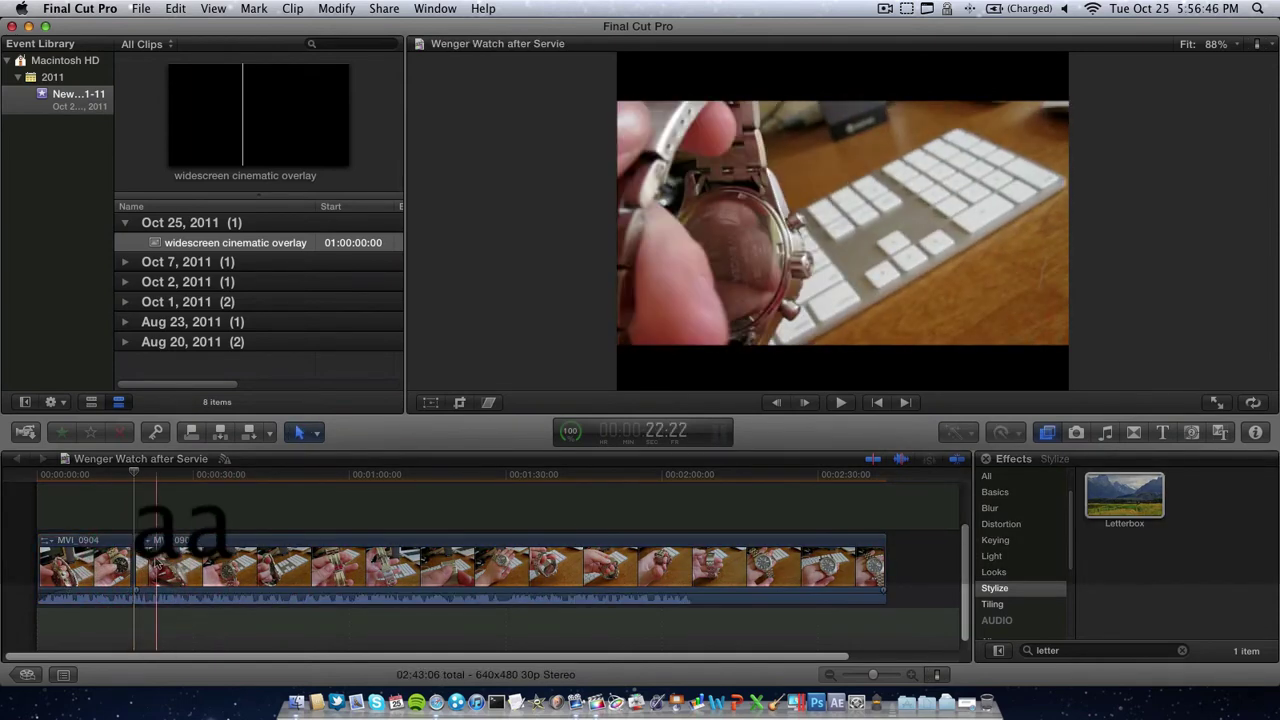
left_click(145, 566)
key("b")
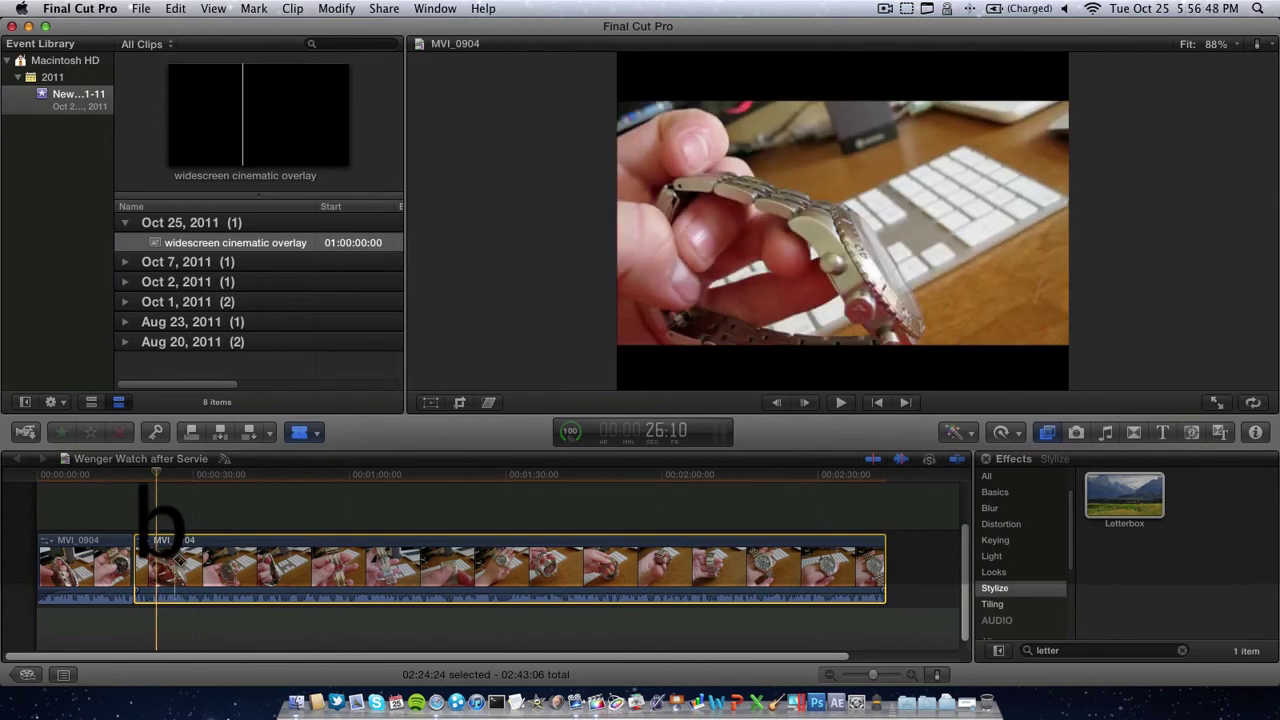
left_click(173, 565)
key("a")
left_click(160, 565)
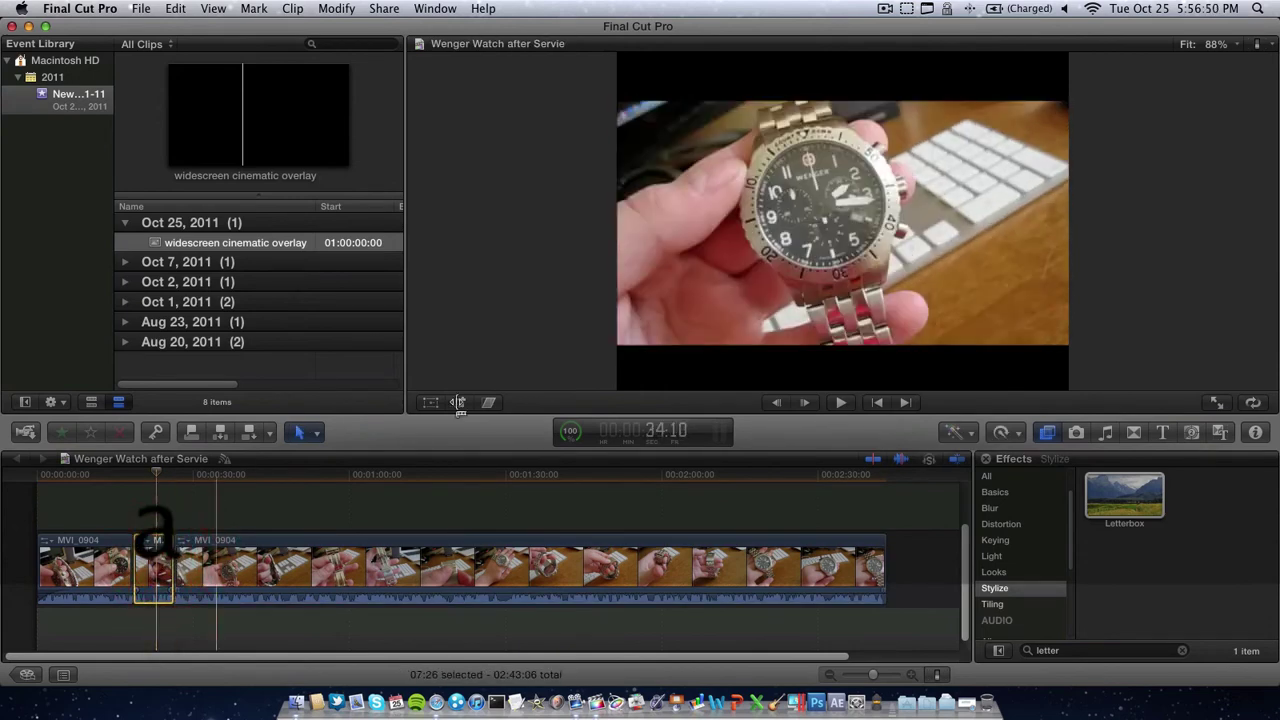
Step: Keyframe a Transform zoom on the middle piece, scale it back, then undo to one uncut clip
left_click(430, 402)
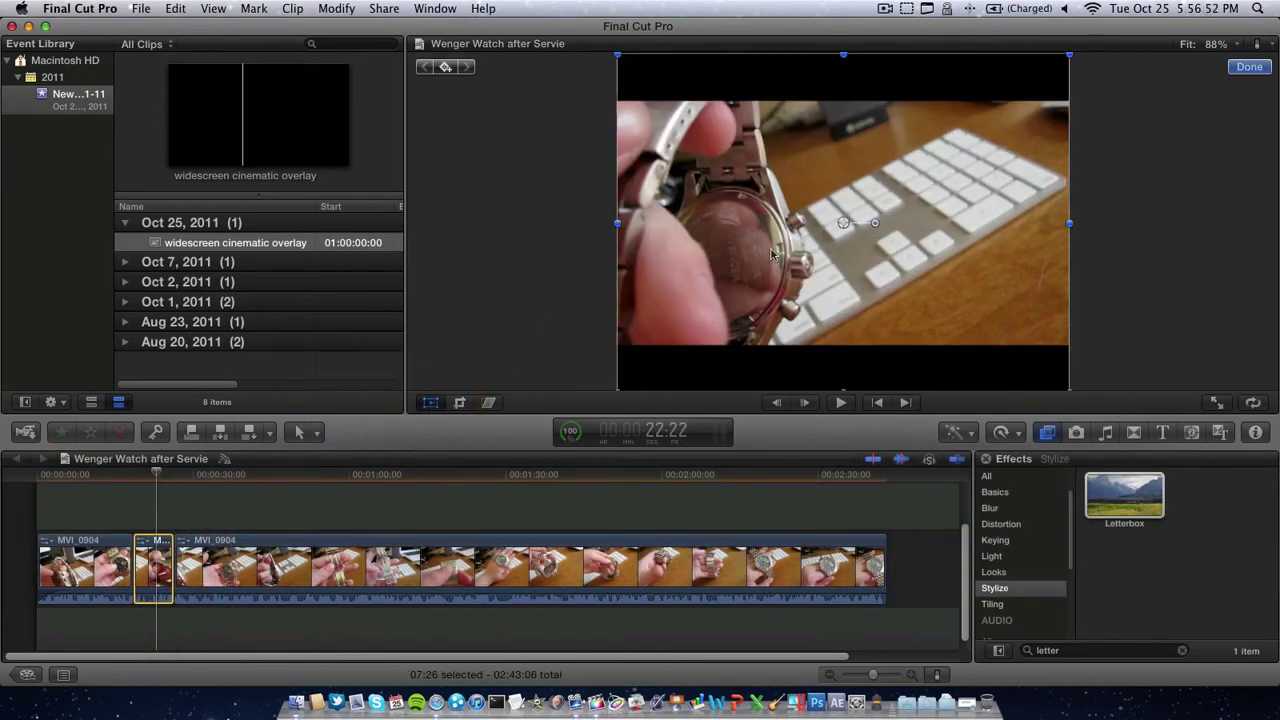
left_click(758, 275)
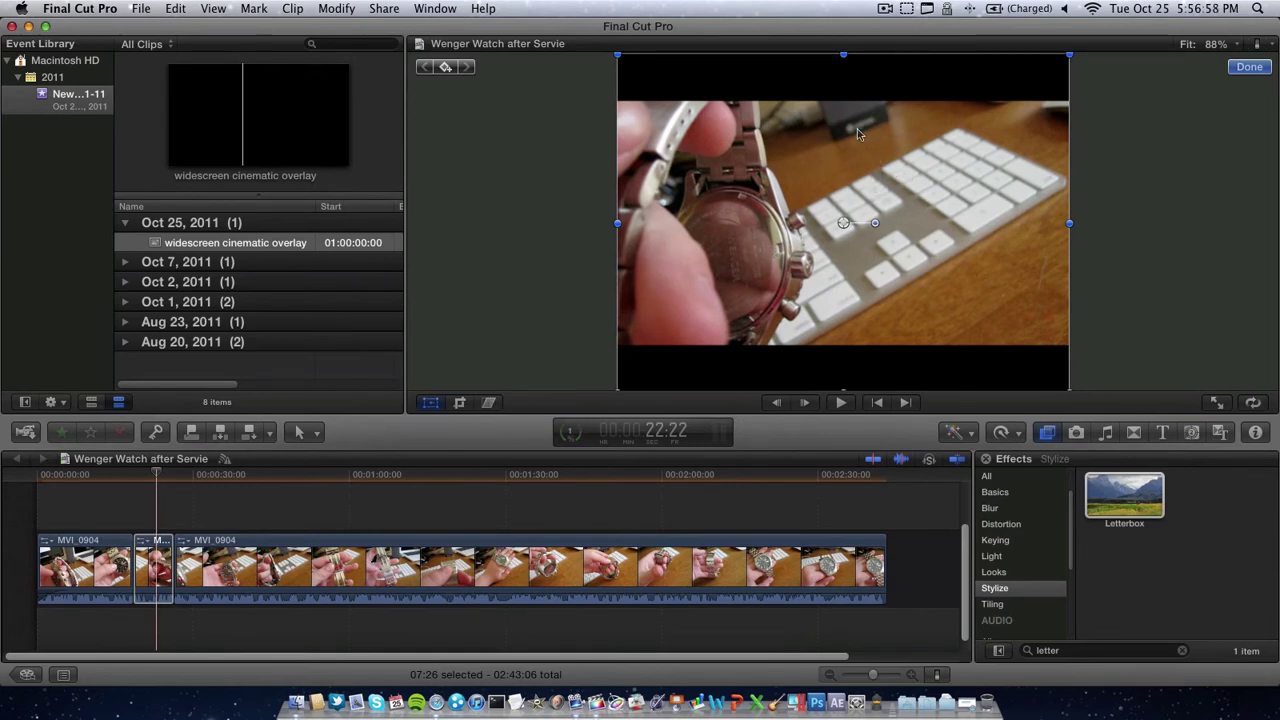
left_click(450, 68)
left_click_drag(1070, 57, 1210, 17)
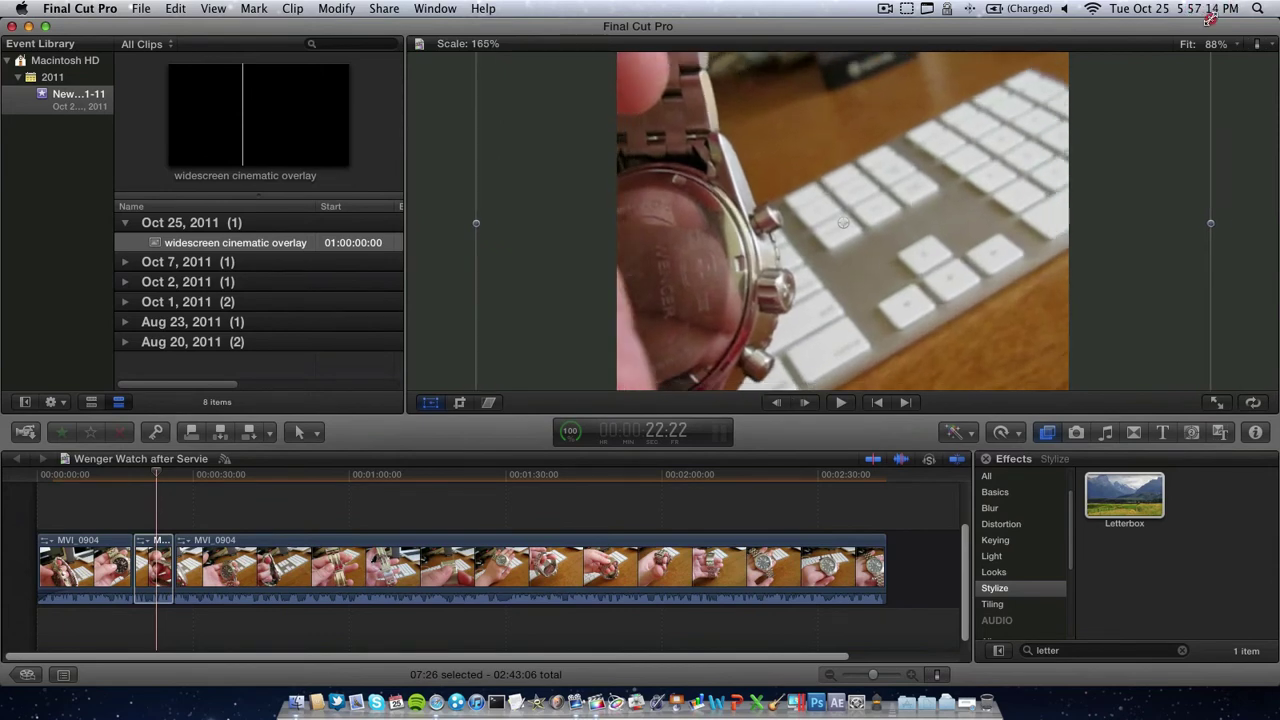
left_click_drag(1210, 17, 1071, 129)
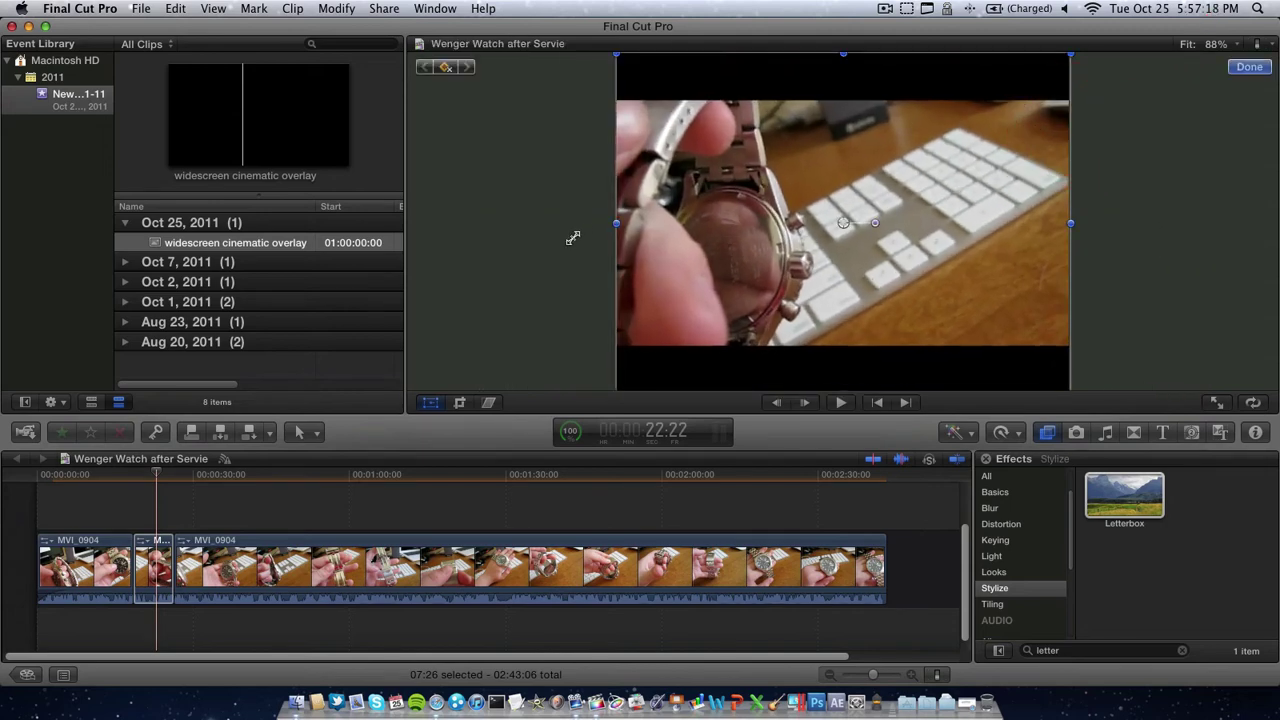
key("super+z")
key("super+z")
key("super+z")
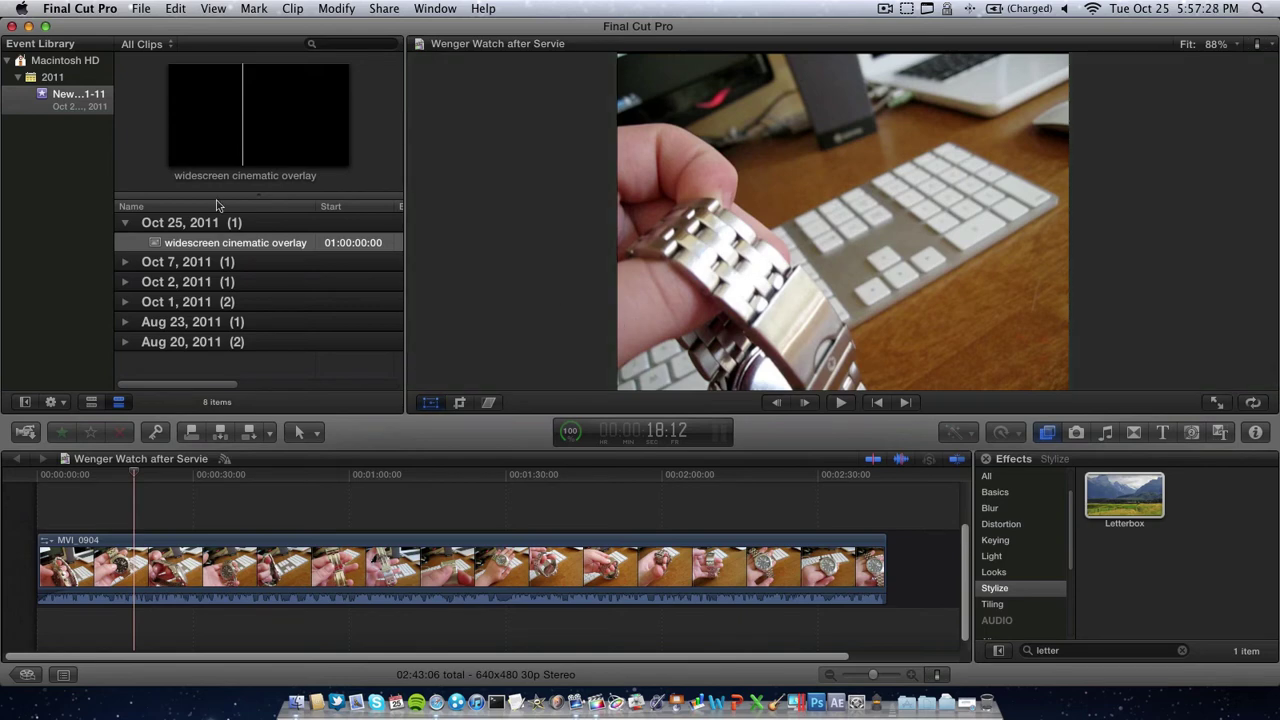
Step: Preview the widescreen cinematic overlay clip and minimize Final Cut Pro to the desktop
left_click(204, 138)
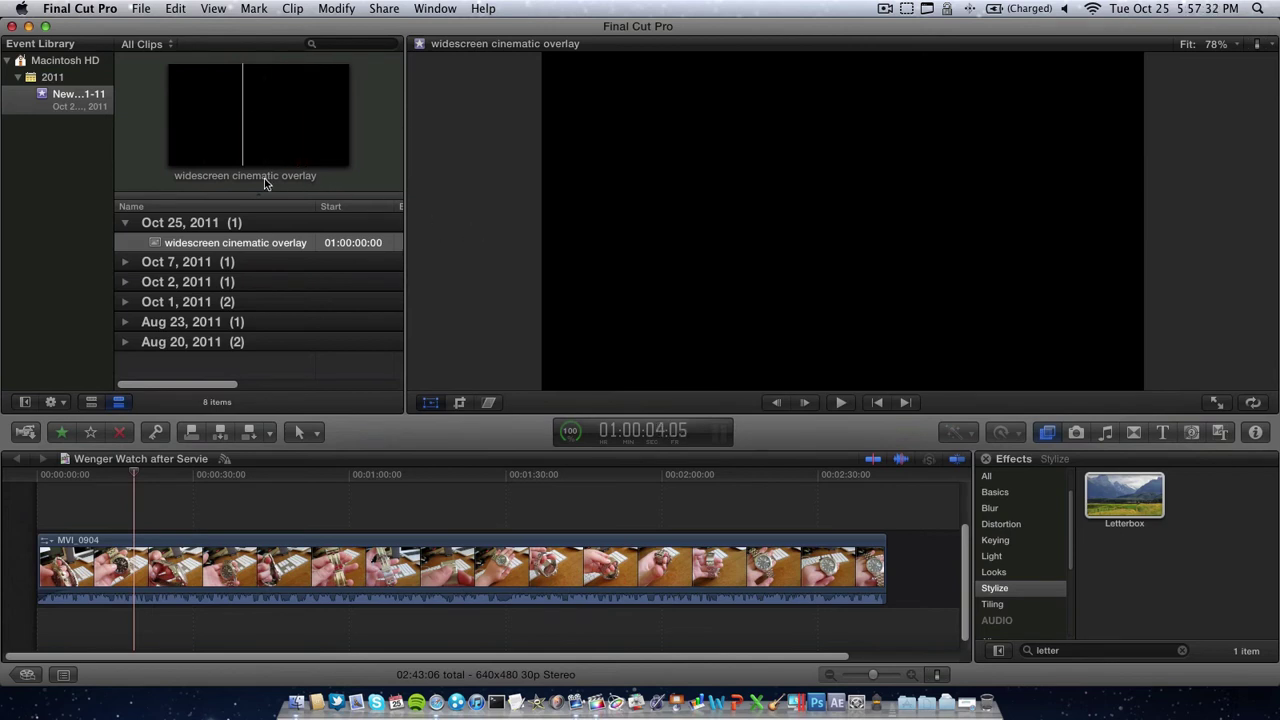
left_click(29, 27)
left_click_drag(131, 132, 985, 502)
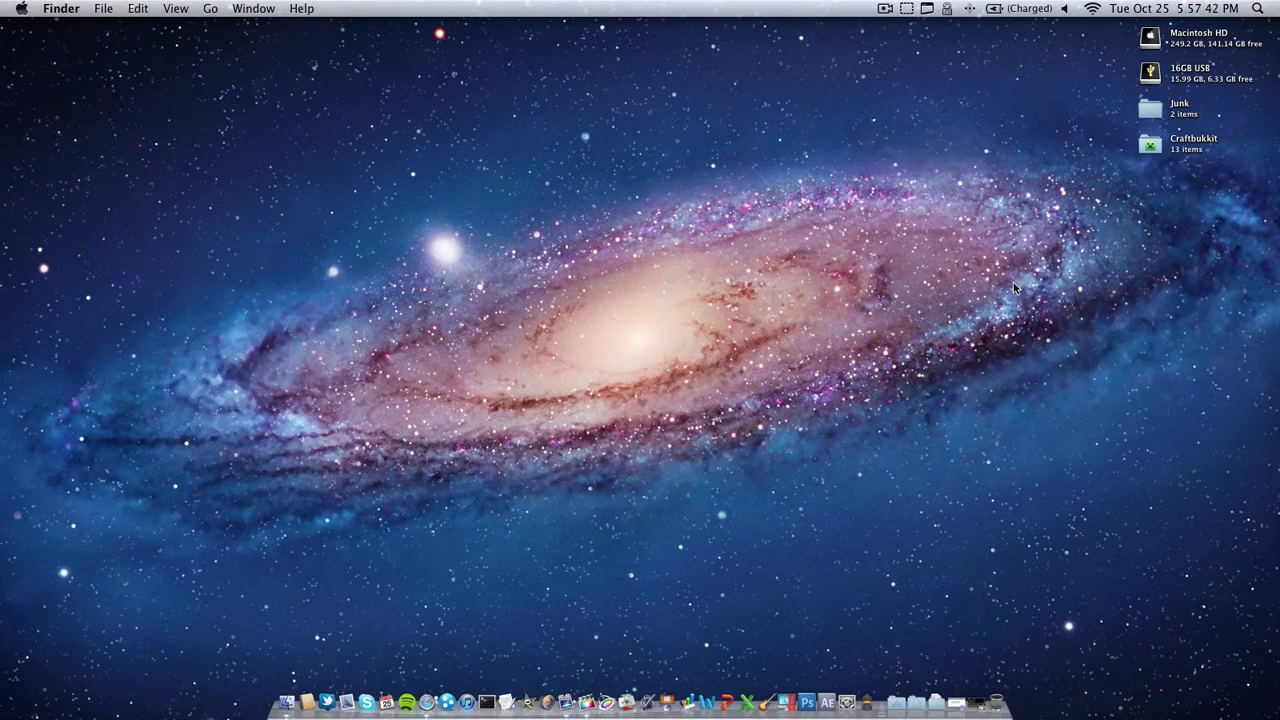
Step: Download 'Wide screen cinimatic overlay.png' from MediaFire, view it in Preview, then quit Preview
left_click(957, 685)
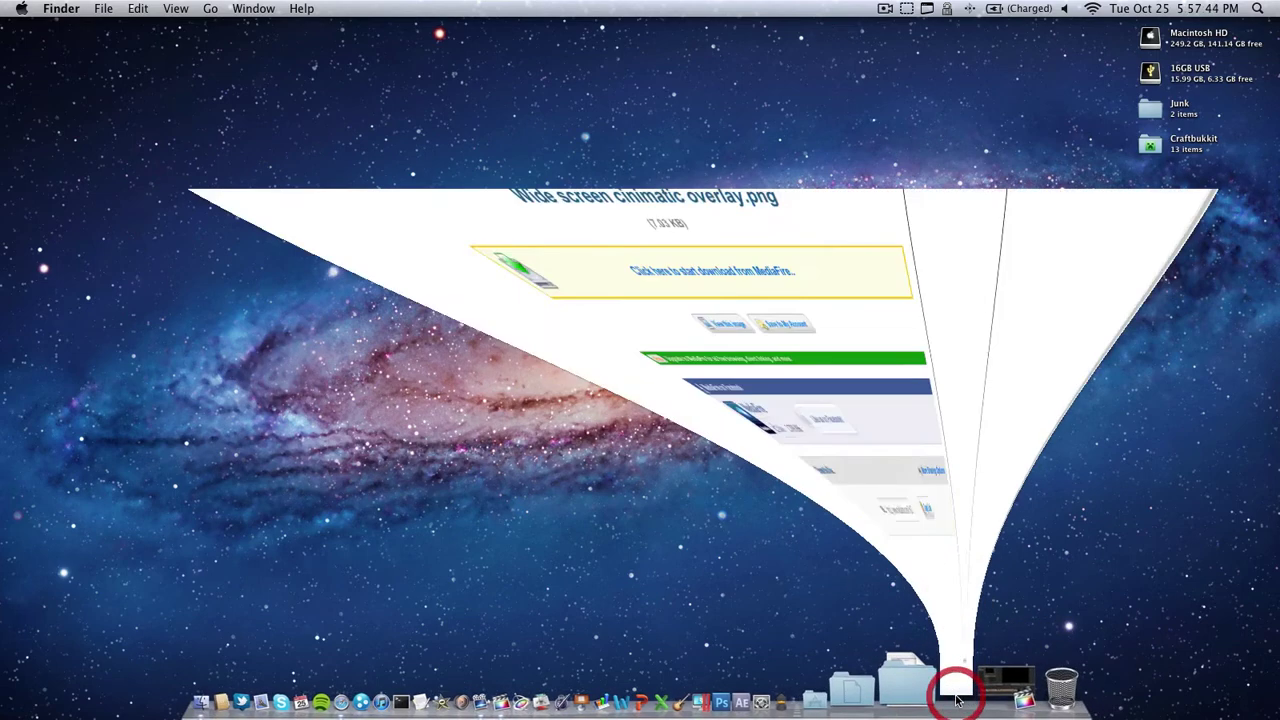
left_click(476, 218)
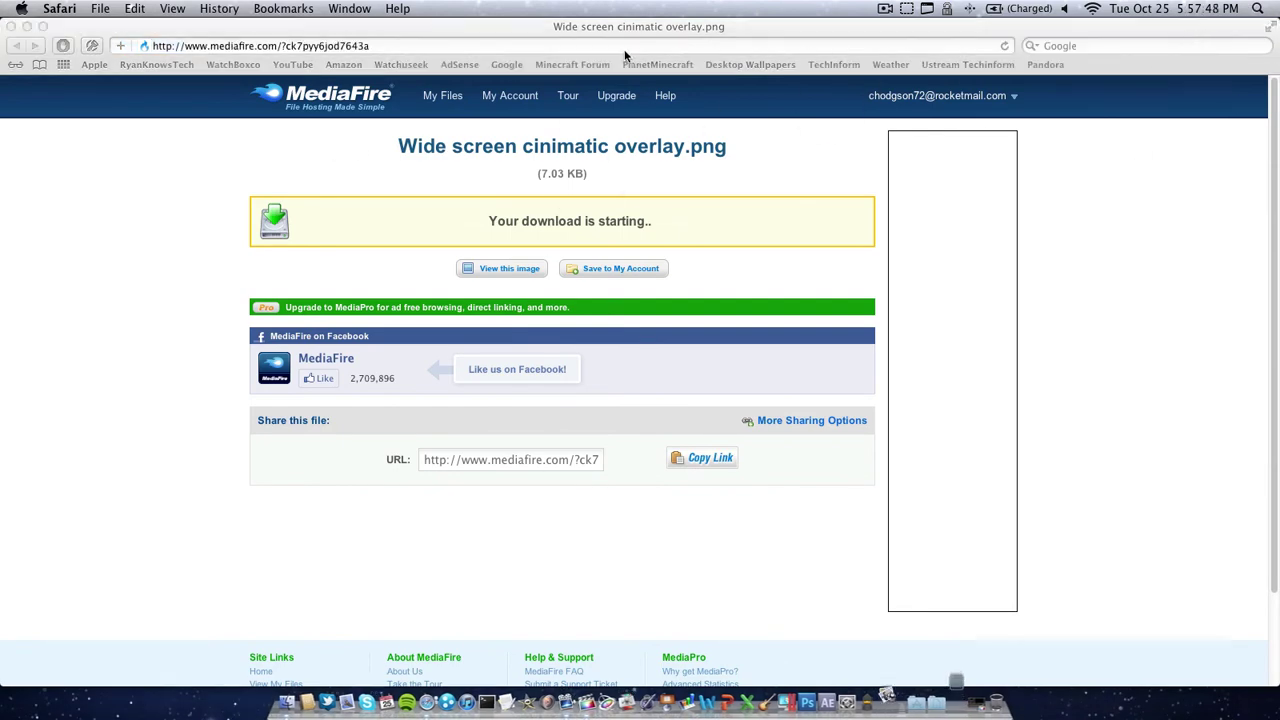
left_click(25, 27)
left_click(876, 690)
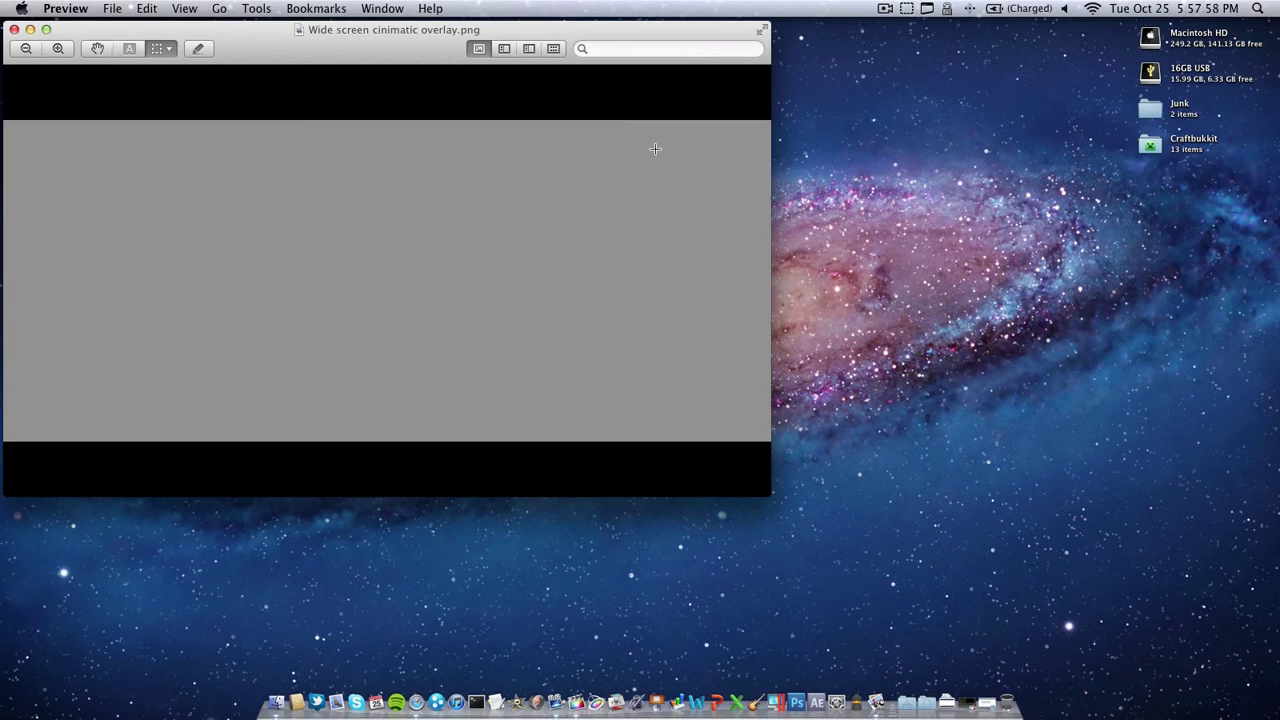
key("super+q")
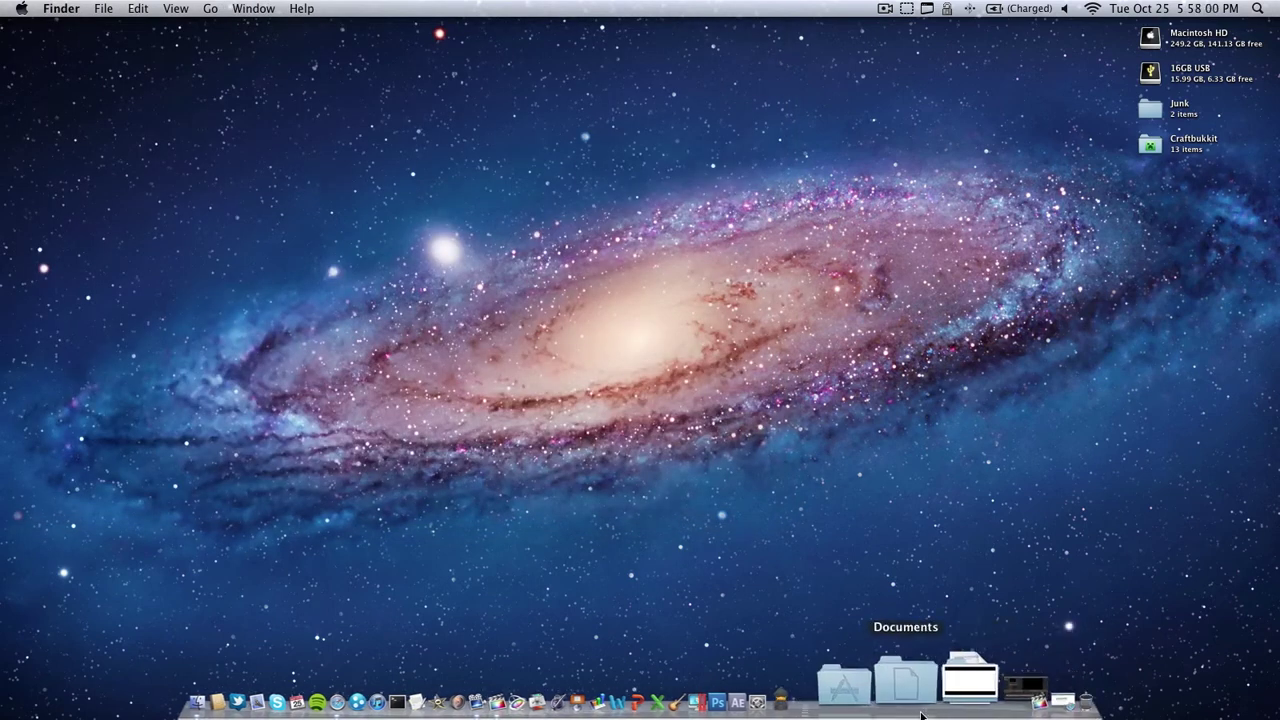
Step: Drag 'Wide screen cinimatic overlay.png' from the Downloads stack onto the desktop
left_click(920, 695)
left_click(908, 688)
left_click(955, 685)
left_click_drag(846, 456, 1000, 330)
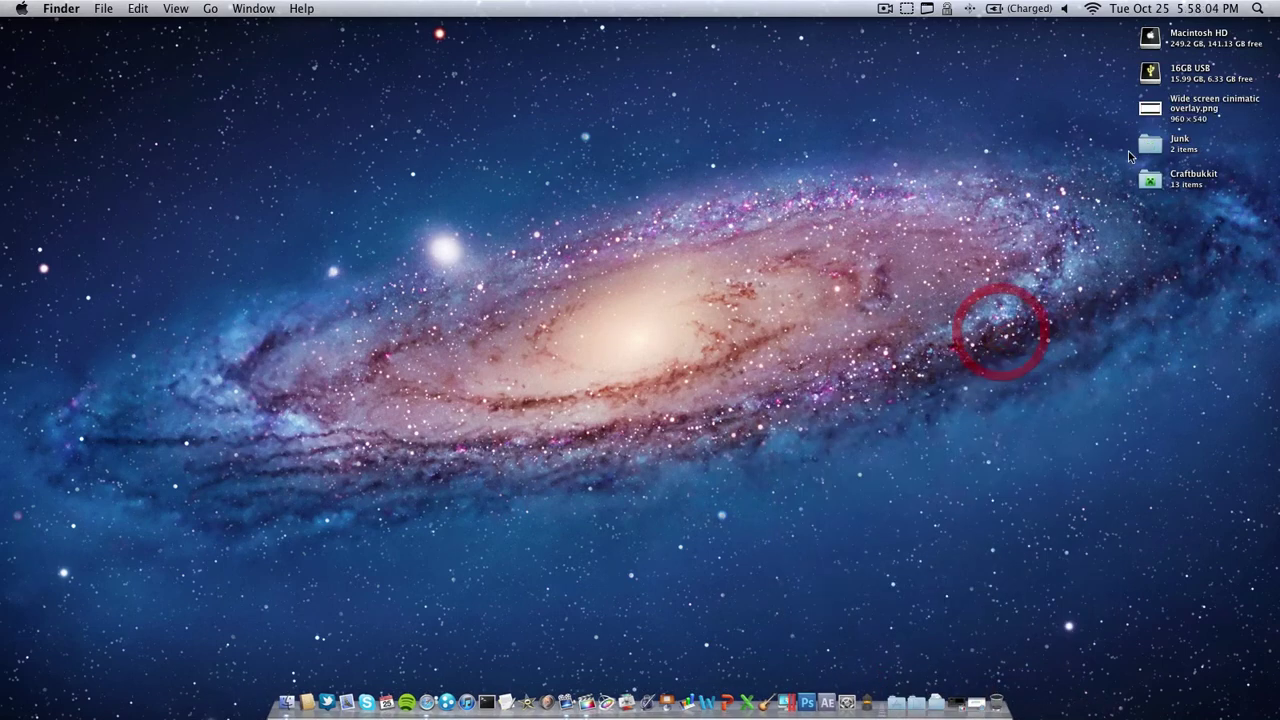
Step: Quick Look the 960 × 540 overlay PNG, close the preview, and restore Final Cut Pro
left_click(1148, 108)
key("space")
left_click_drag(577, 88, 910, 114)
key("space")
left_click(918, 153)
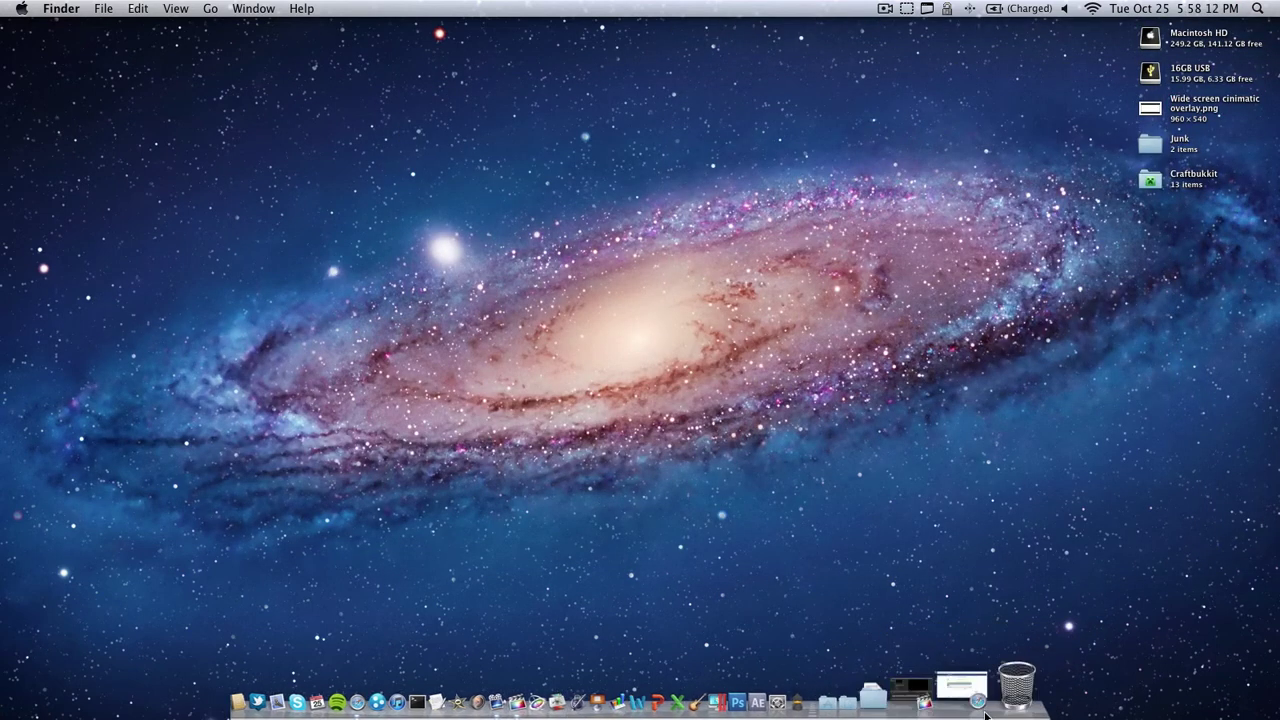
left_click(955, 690)
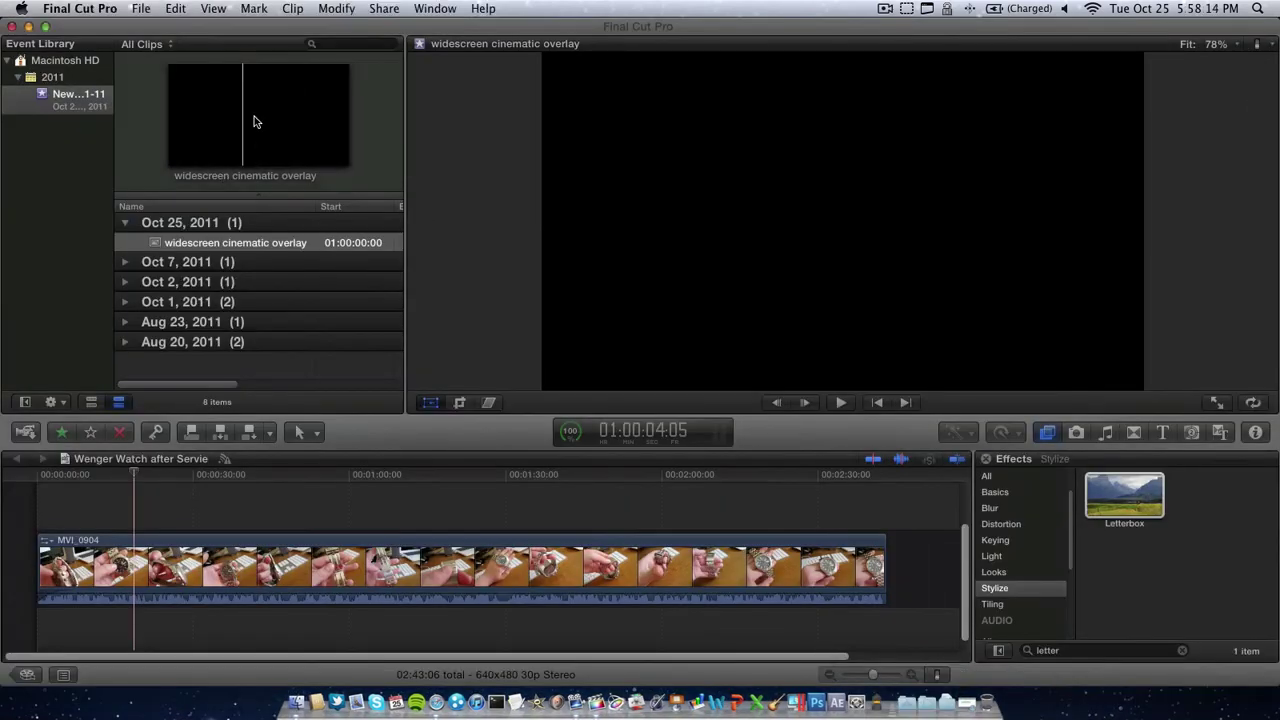
Step: Connect the whole cinematic overlay clip above MVI_0904 and extend it to 01:31:20
left_click(251, 115)
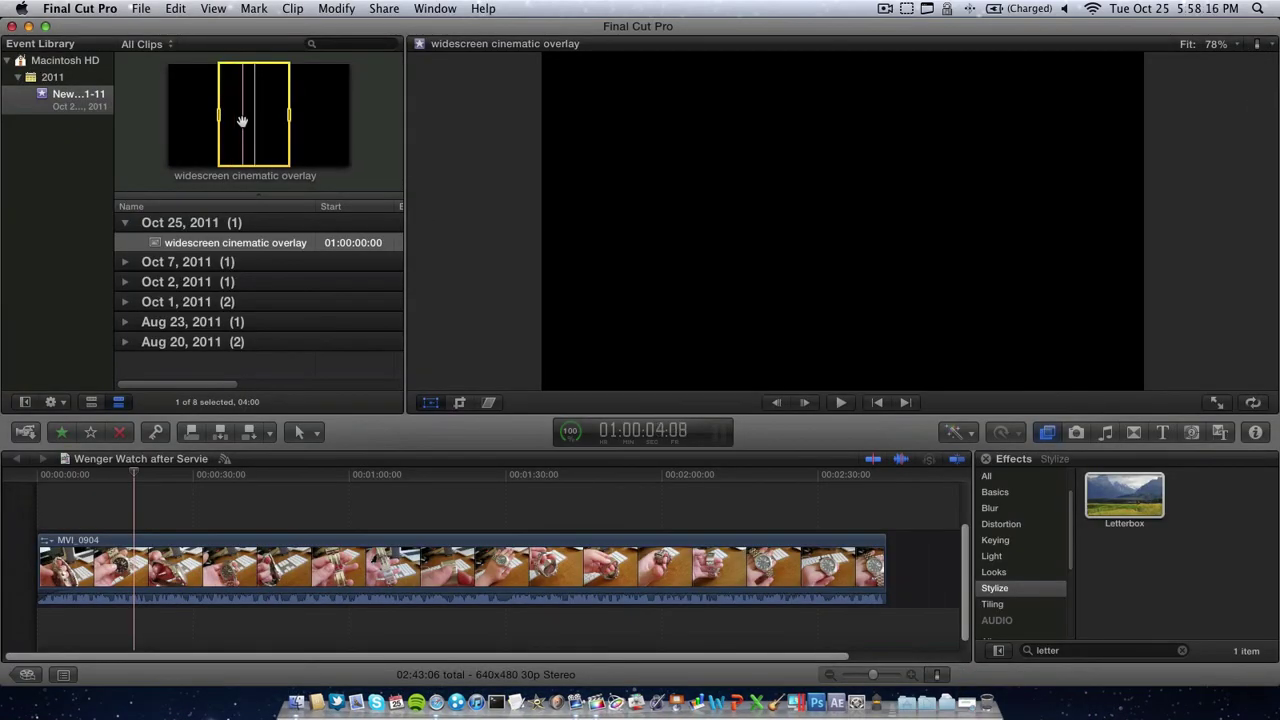
left_click(234, 128)
left_click_drag(234, 128, 35, 498)
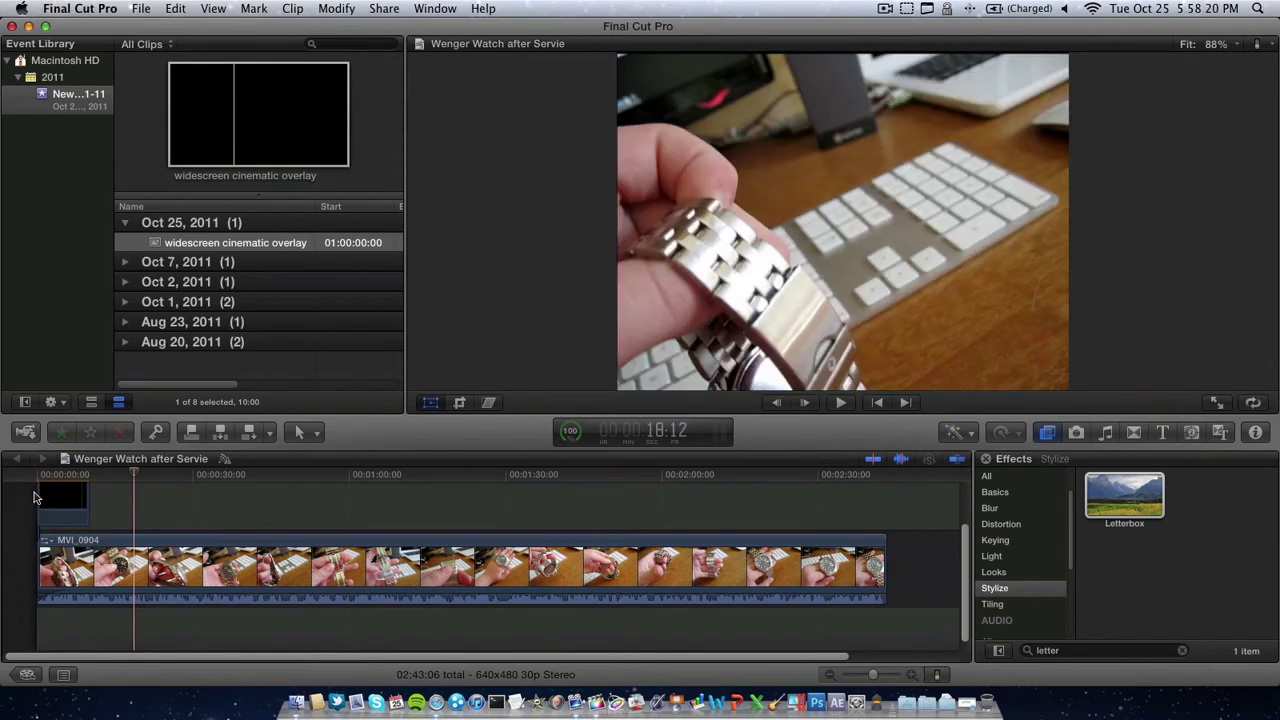
left_click(73, 509)
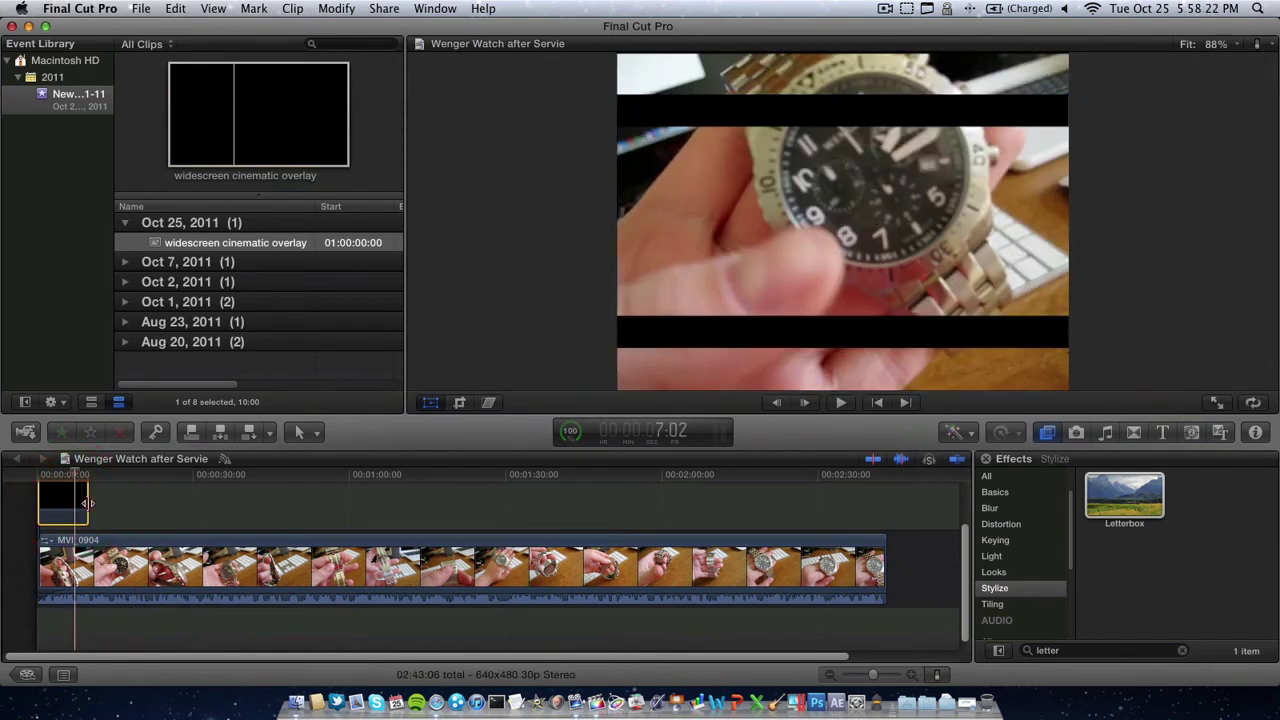
left_click_drag(87, 506, 496, 516)
Step: Scale the letterbox overlay to 117%, set a transform keyframe, then enlarge it to 134%
left_click(809, 240)
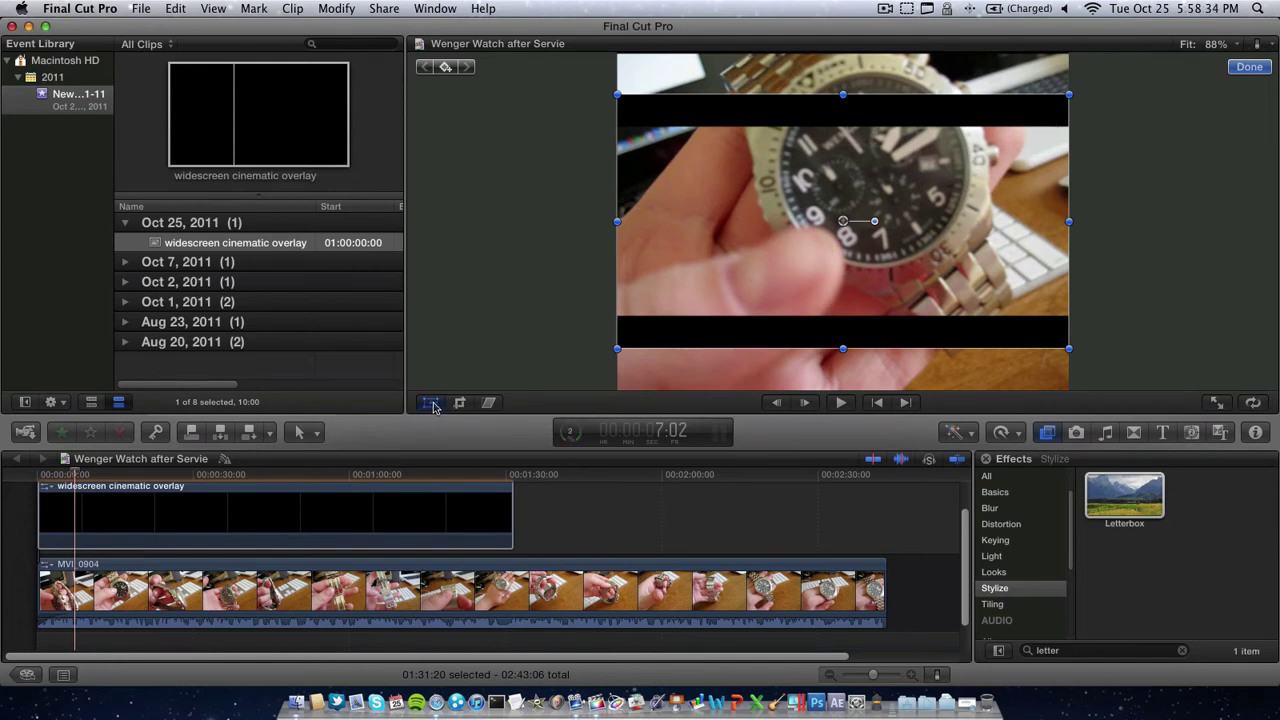
left_click_drag(1073, 97, 1069, 98)
mouse_move(1071, 95)
left_mouse_down()
mouse_move(1117, 63)
mouse_move(1069, 94)
left_mouse_up()
left_click(448, 68)
left_click_drag(1069, 92, 1115, 56)
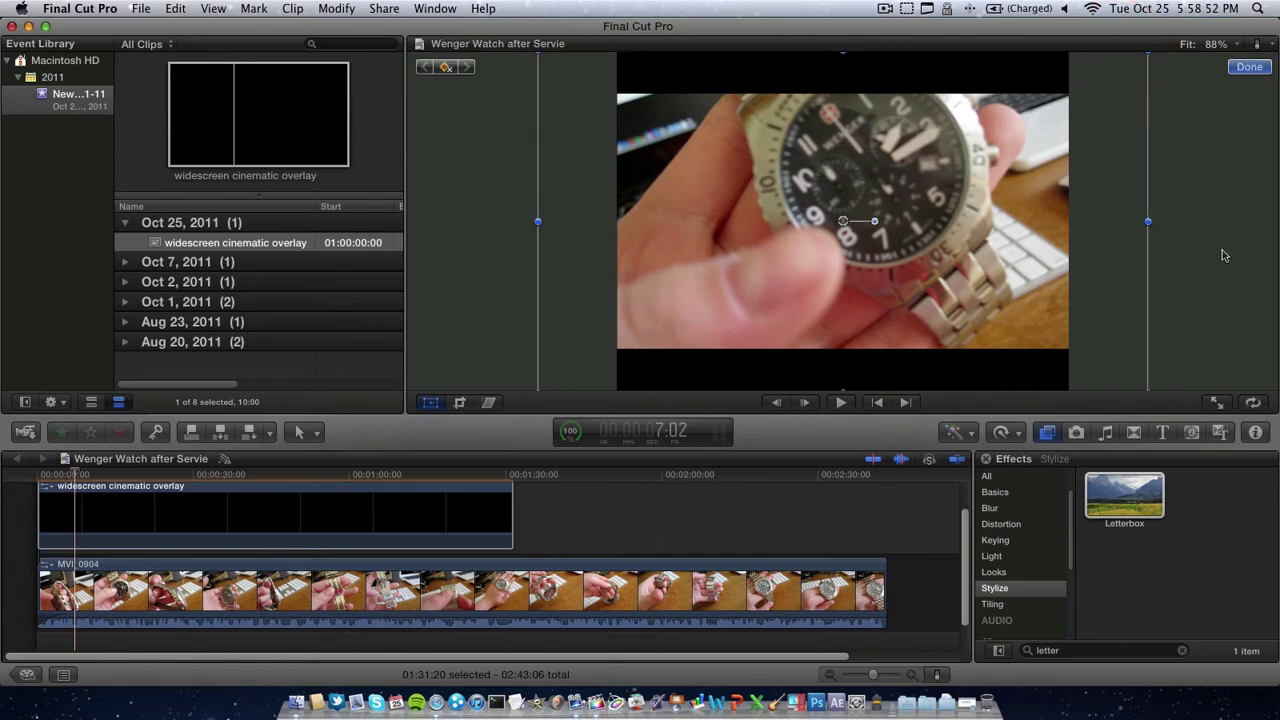
Step: Play back to check the bars, then try lengthening the overlay further and undo it
left_click(1252, 236)
key("space")
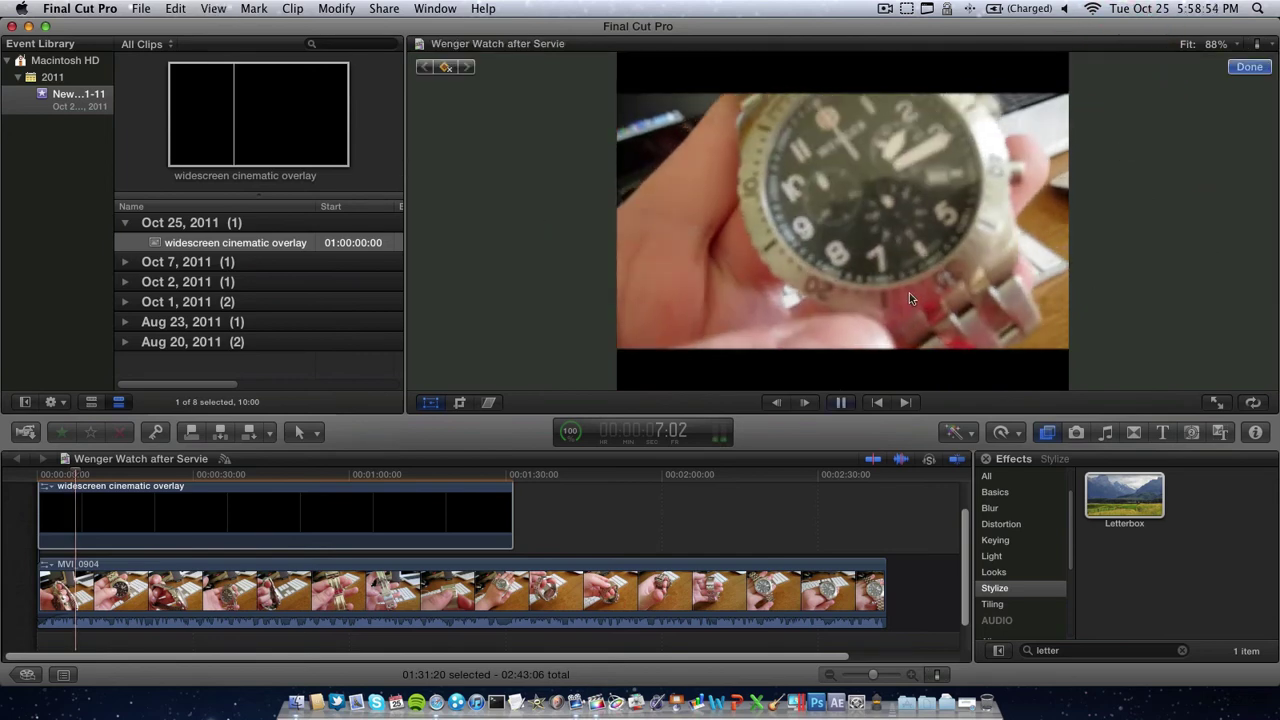
key("space")
left_click_drag(512, 510, 885, 500)
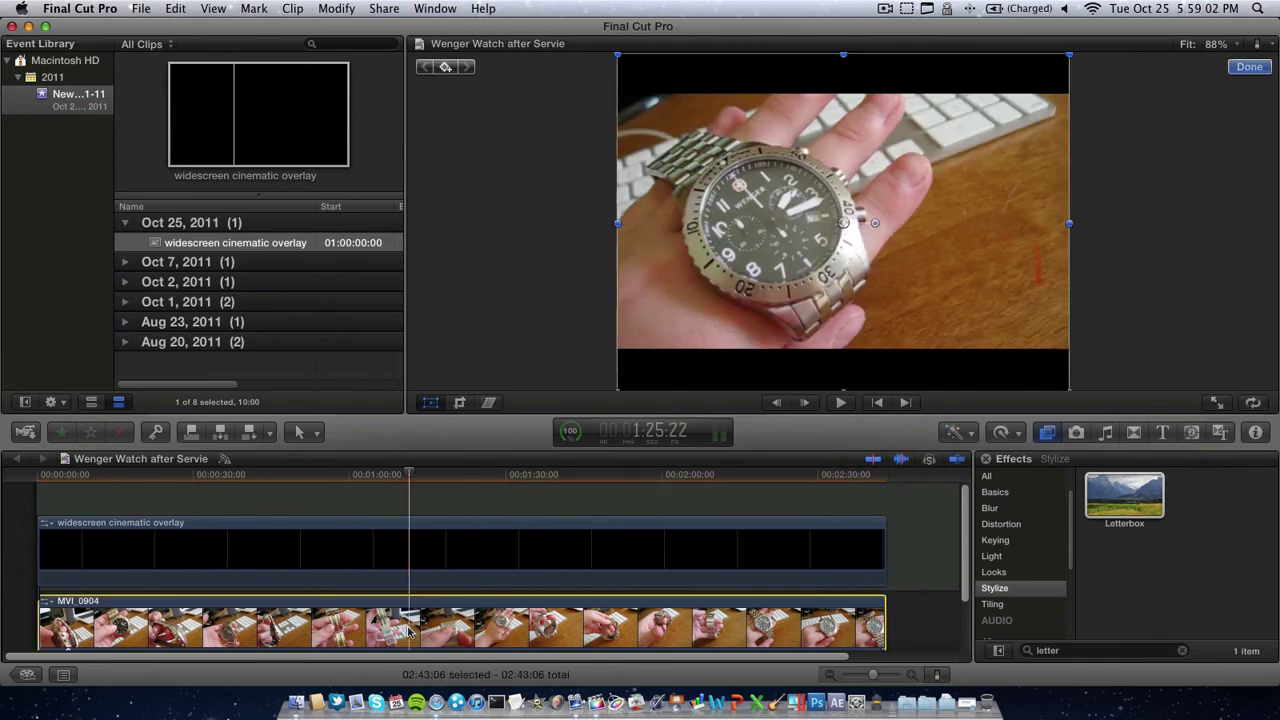
left_click(410, 622)
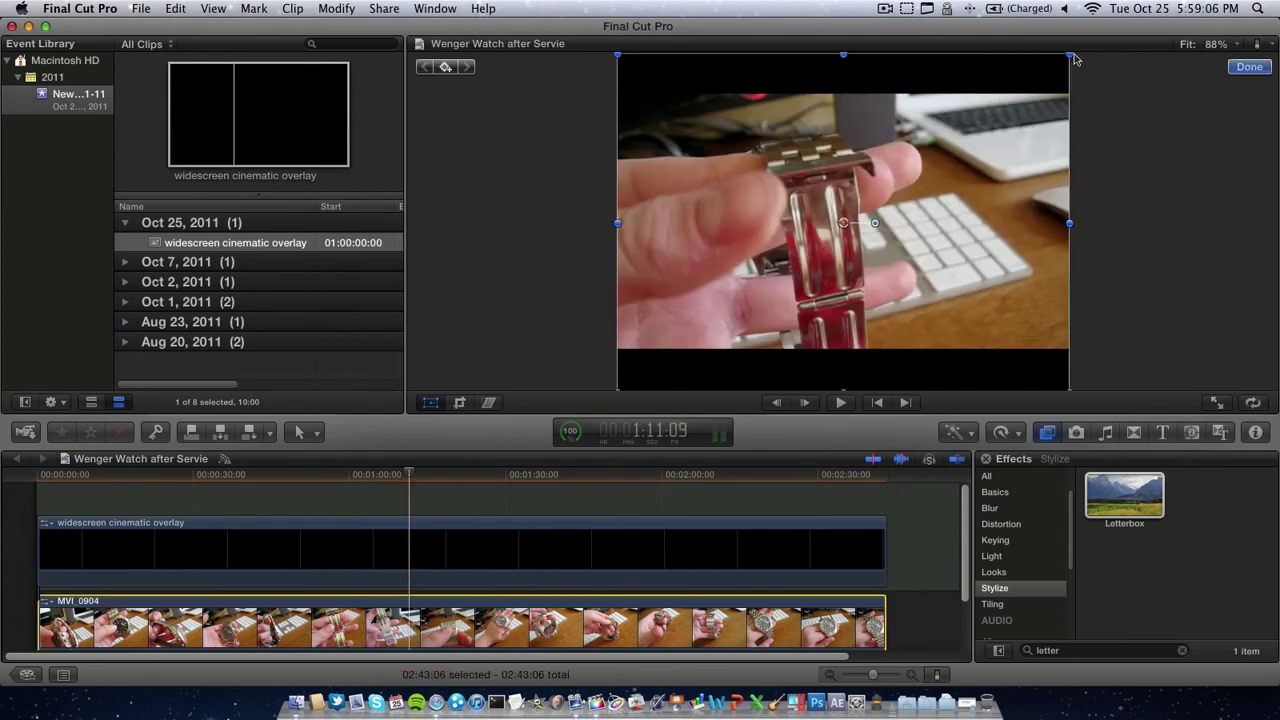
left_click(1034, 109)
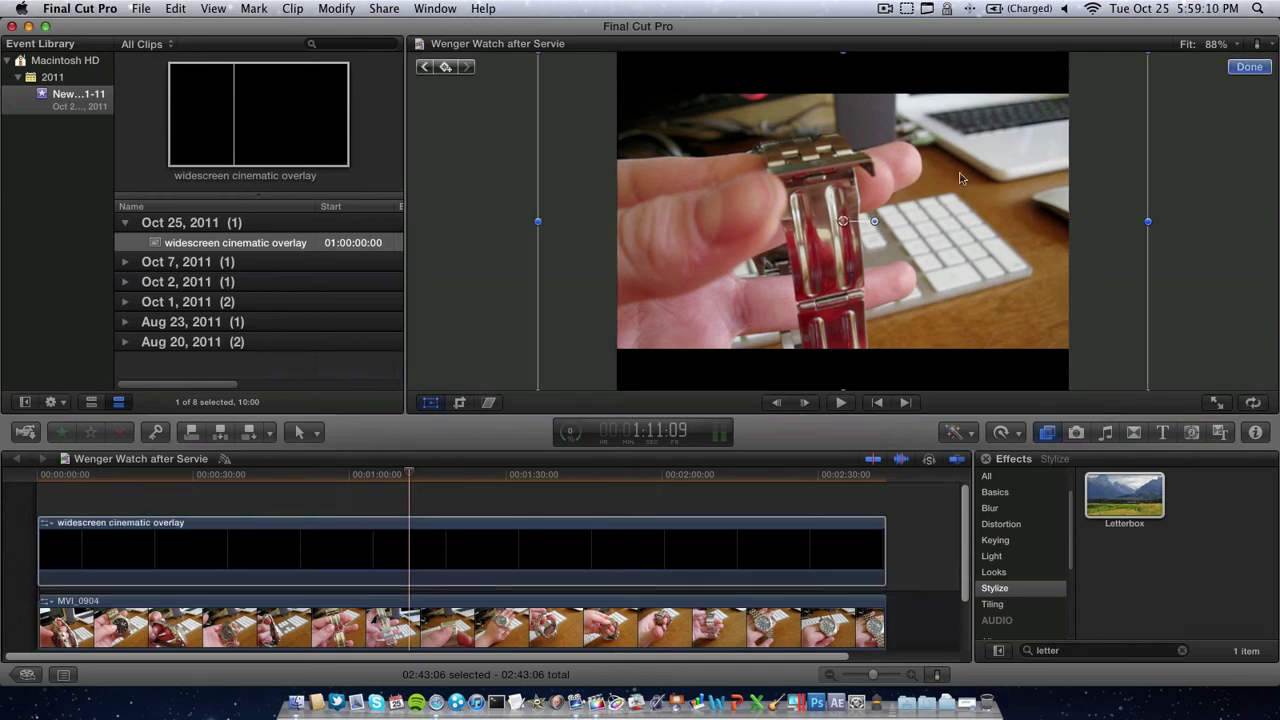
key("super+z")
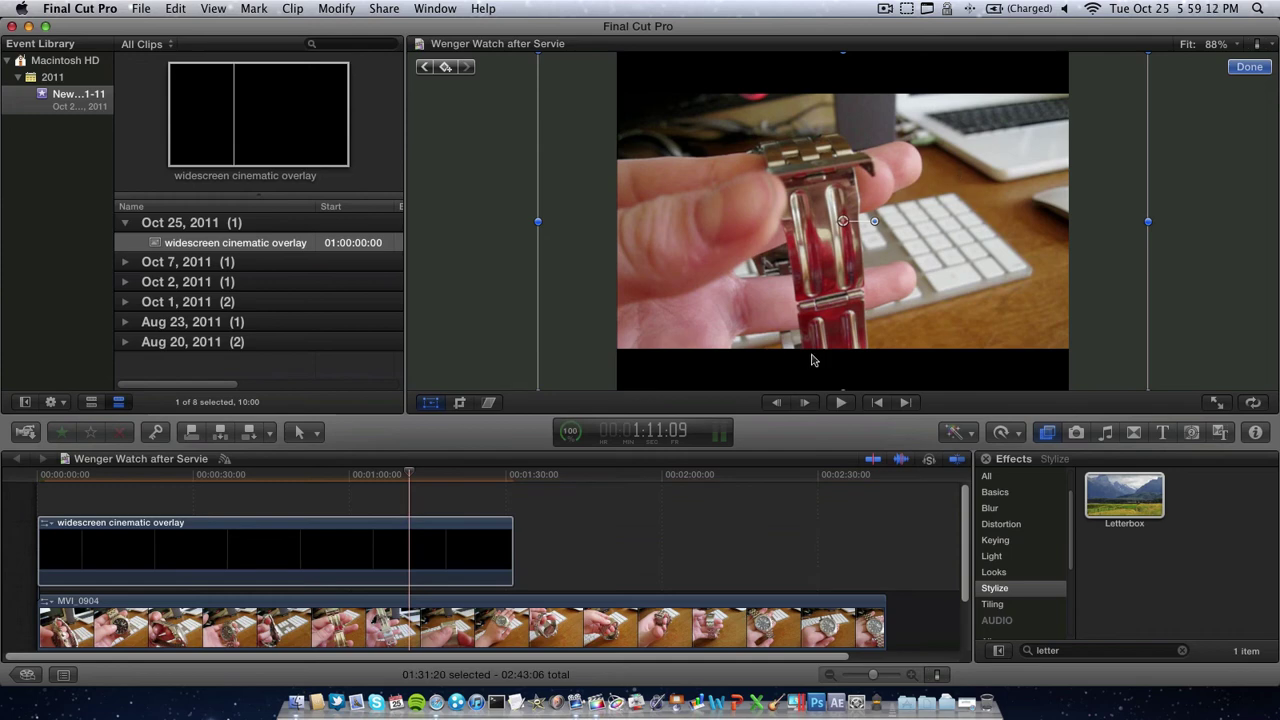
Step: At the watch face near 1:21, zoom MVI_0904 to 153% and shift it to Y -37 px
left_click(677, 619)
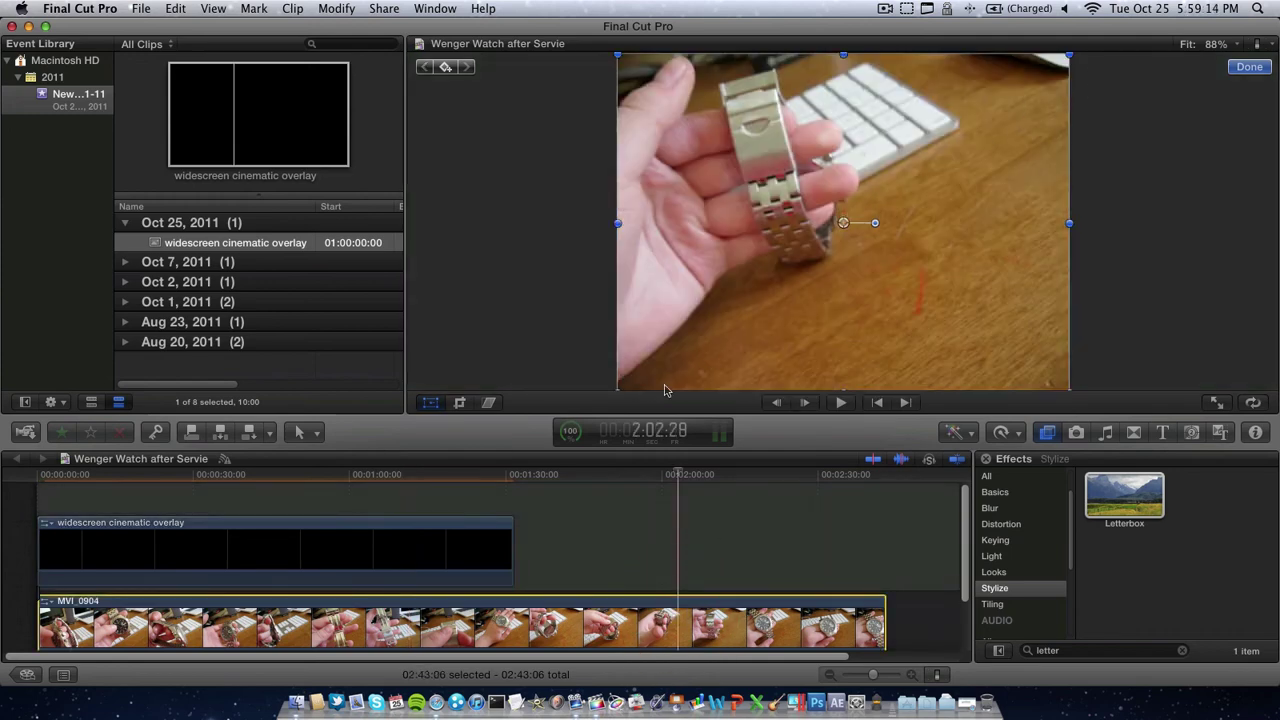
left_click_drag(679, 472, 334, 474)
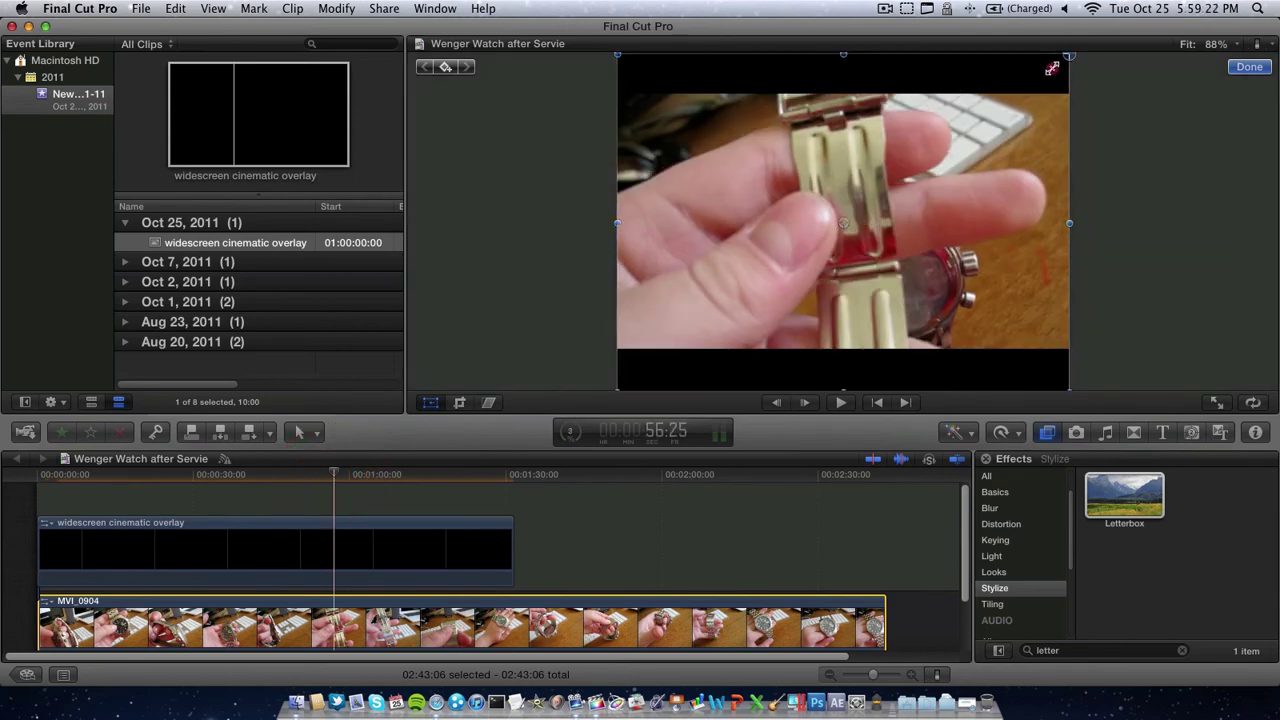
left_click_drag(1052, 68, 1120, 55)
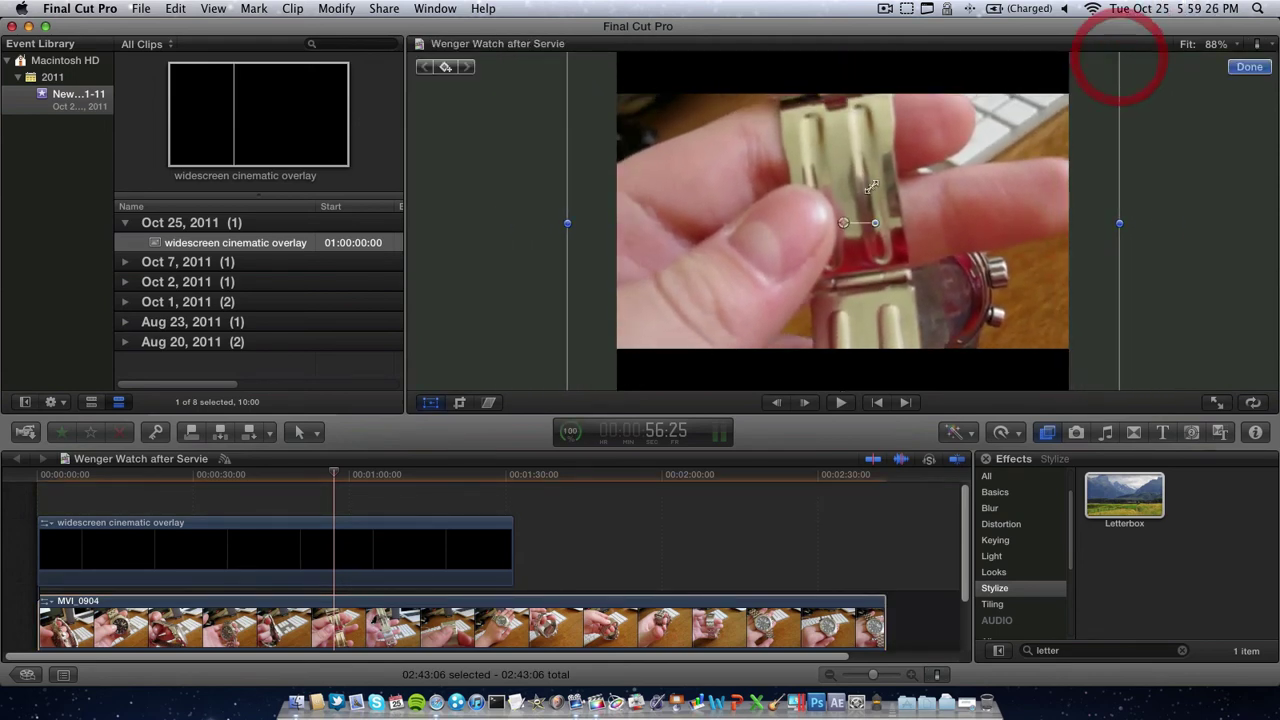
mouse_move(843, 222)
left_mouse_down()
mouse_move(843, 248)
mouse_move(800, 164)
mouse_move(795, 182)
mouse_move(817, 160)
mouse_move(802, 161)
mouse_move(847, 214)
mouse_move(833, 220)
left_mouse_up()
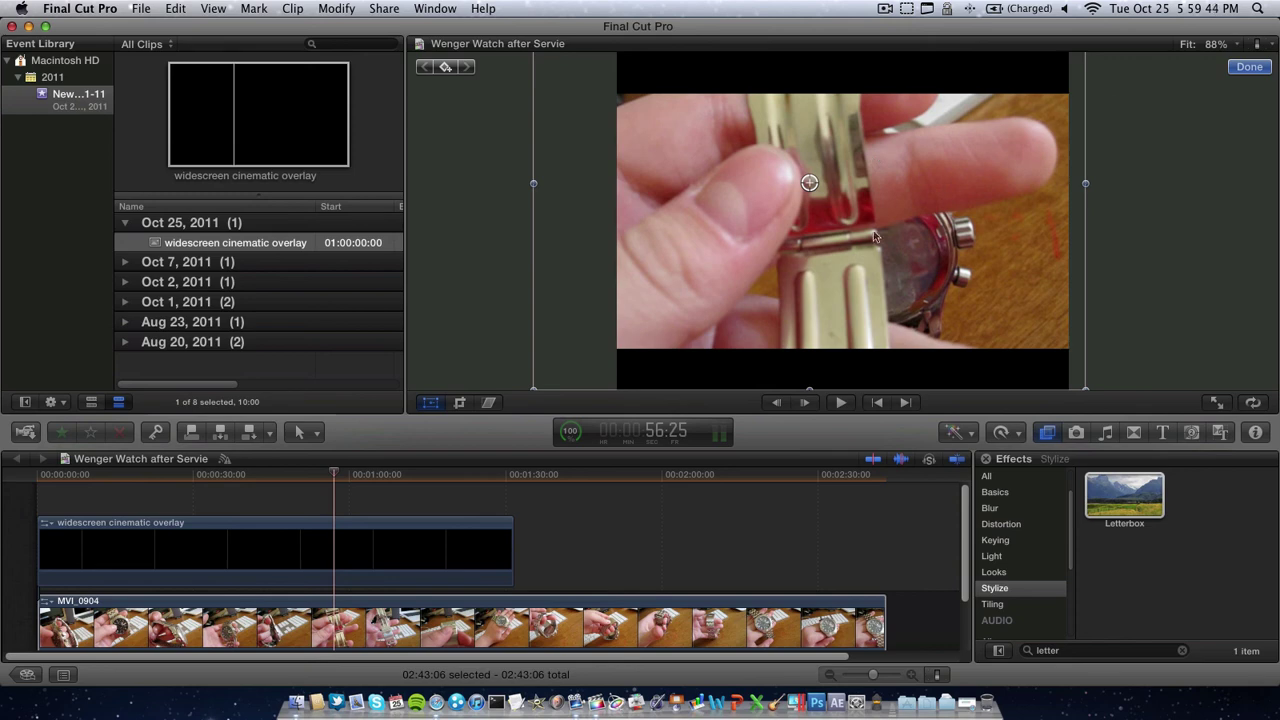
key("cmd+shift+z")
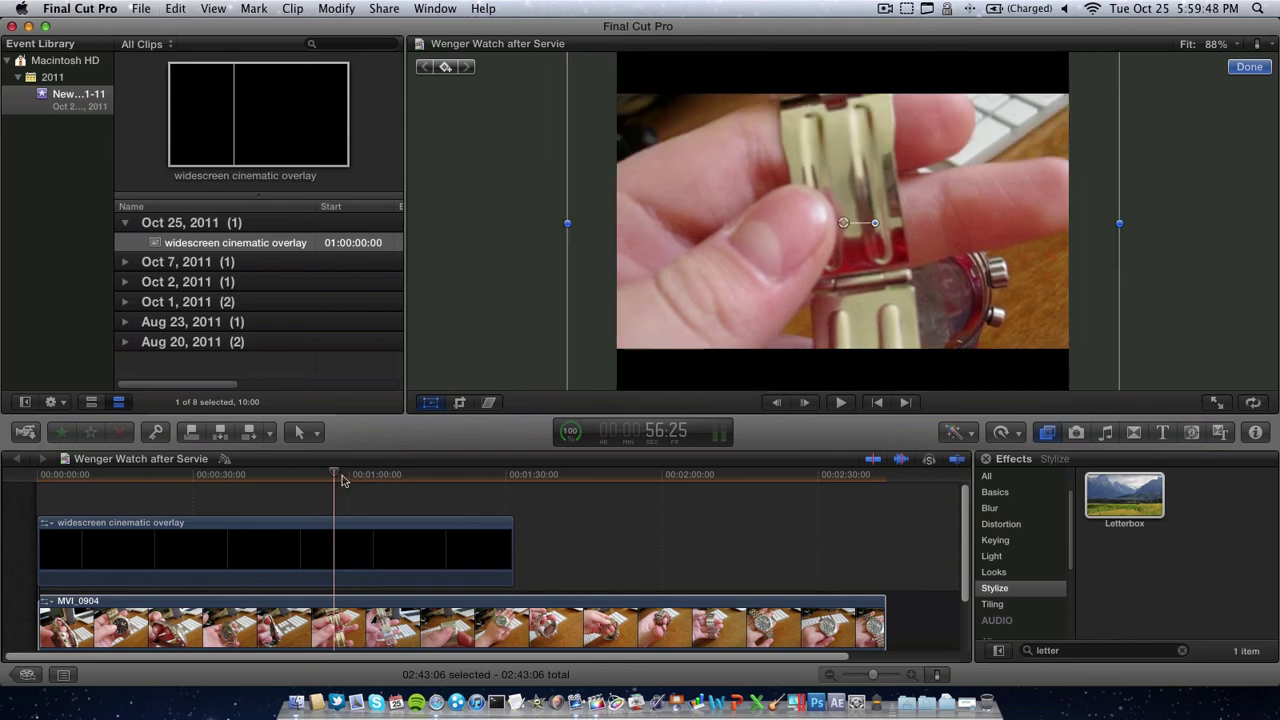
left_click_drag(340, 476, 401, 483)
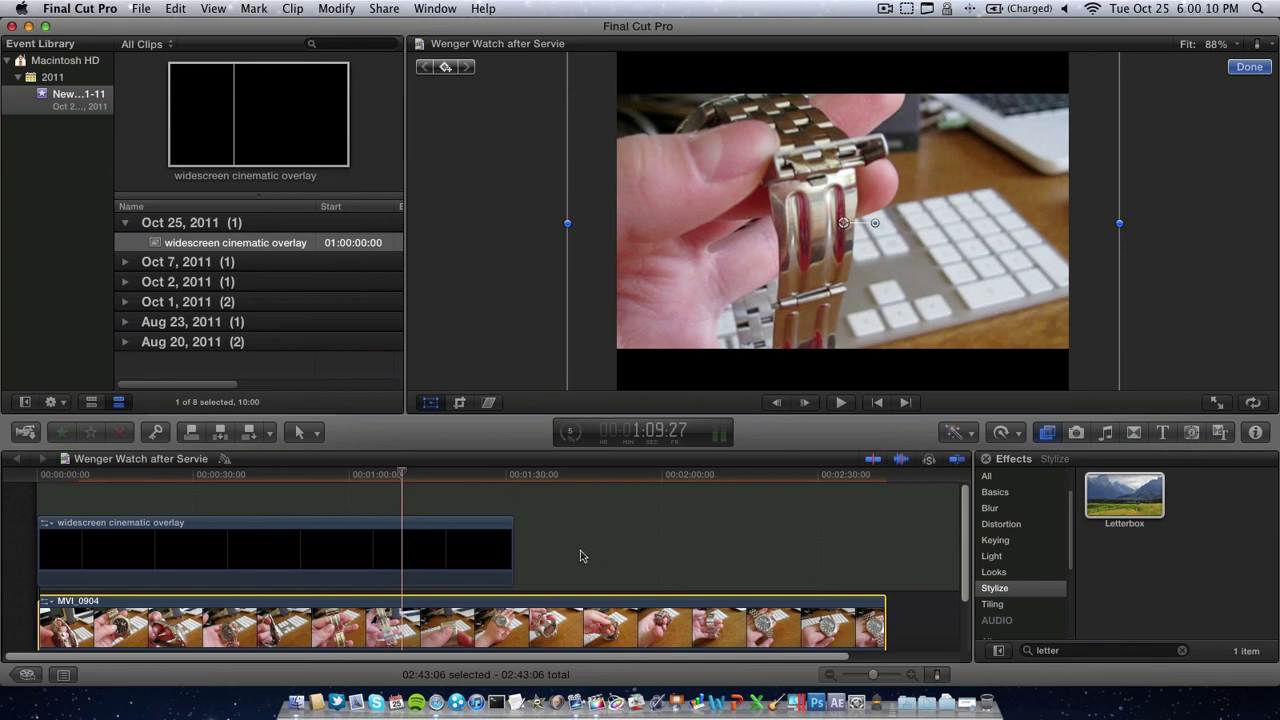
Step: Switch to the Safari space showing the channel's 'Install Windows 7 themes' video, then select and deselect the channel title
key("ctrl+Right")
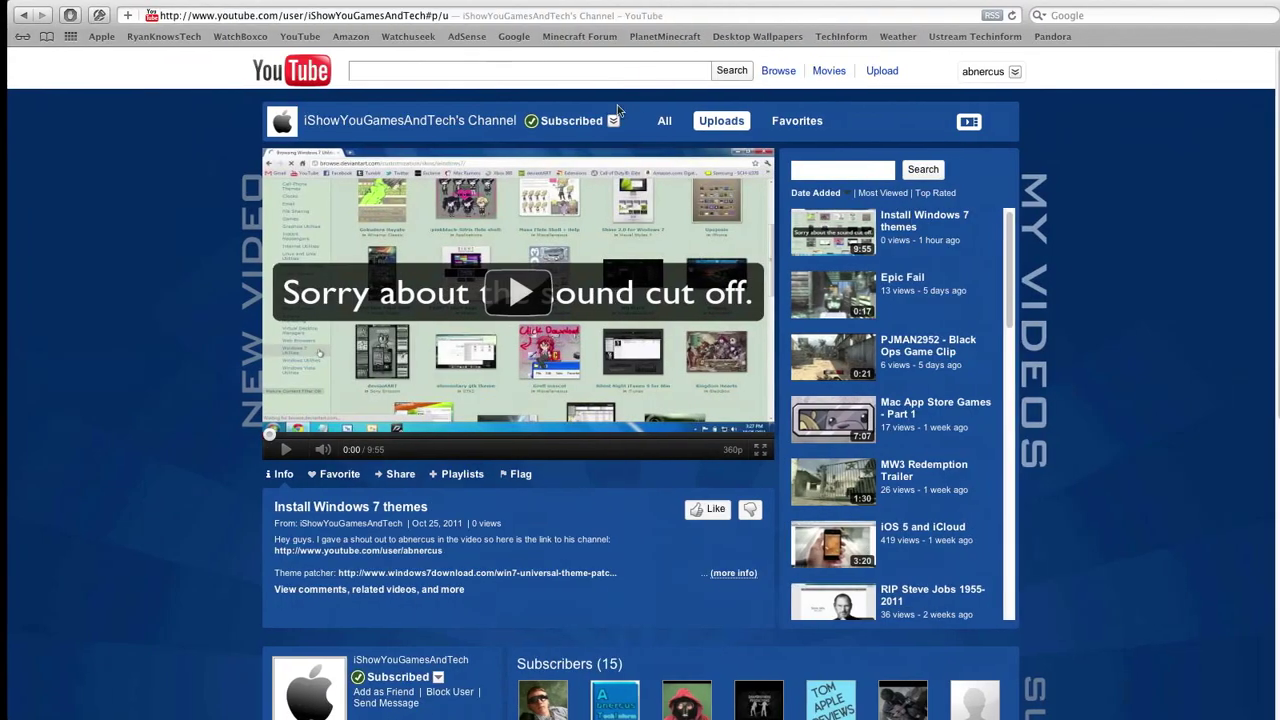
left_click_drag(303, 120, 440, 115)
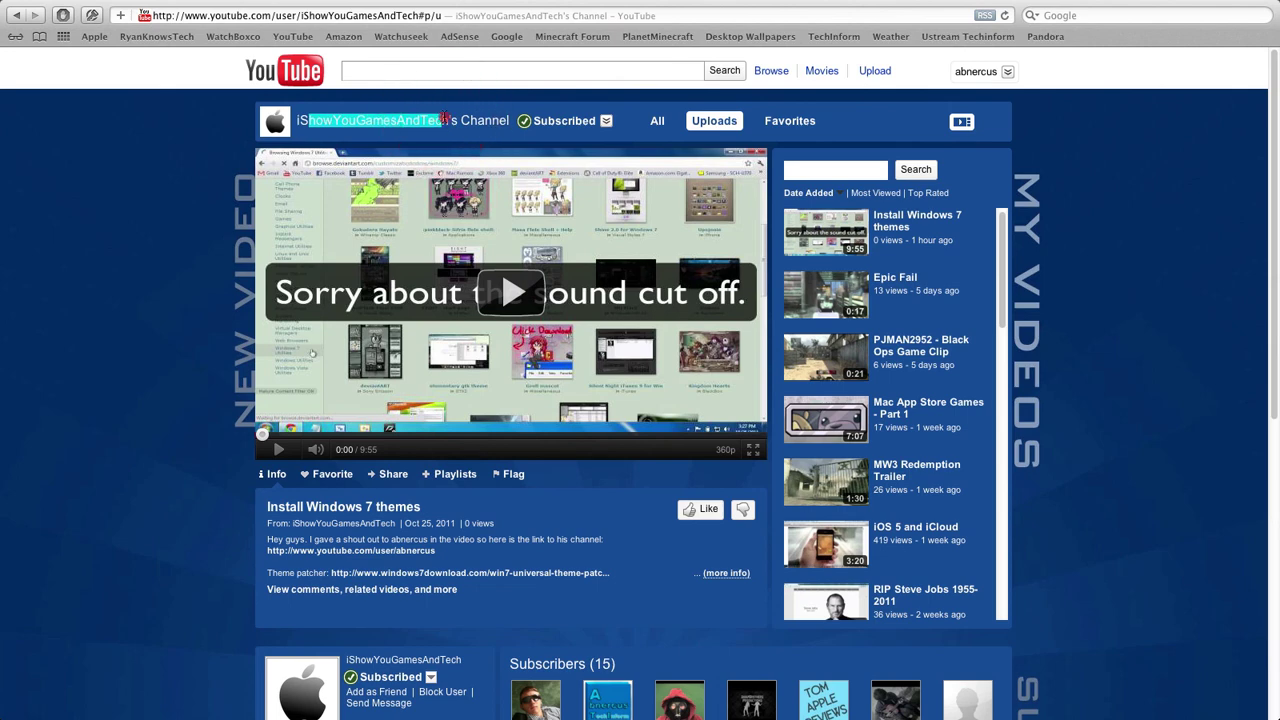
left_click(436, 117)
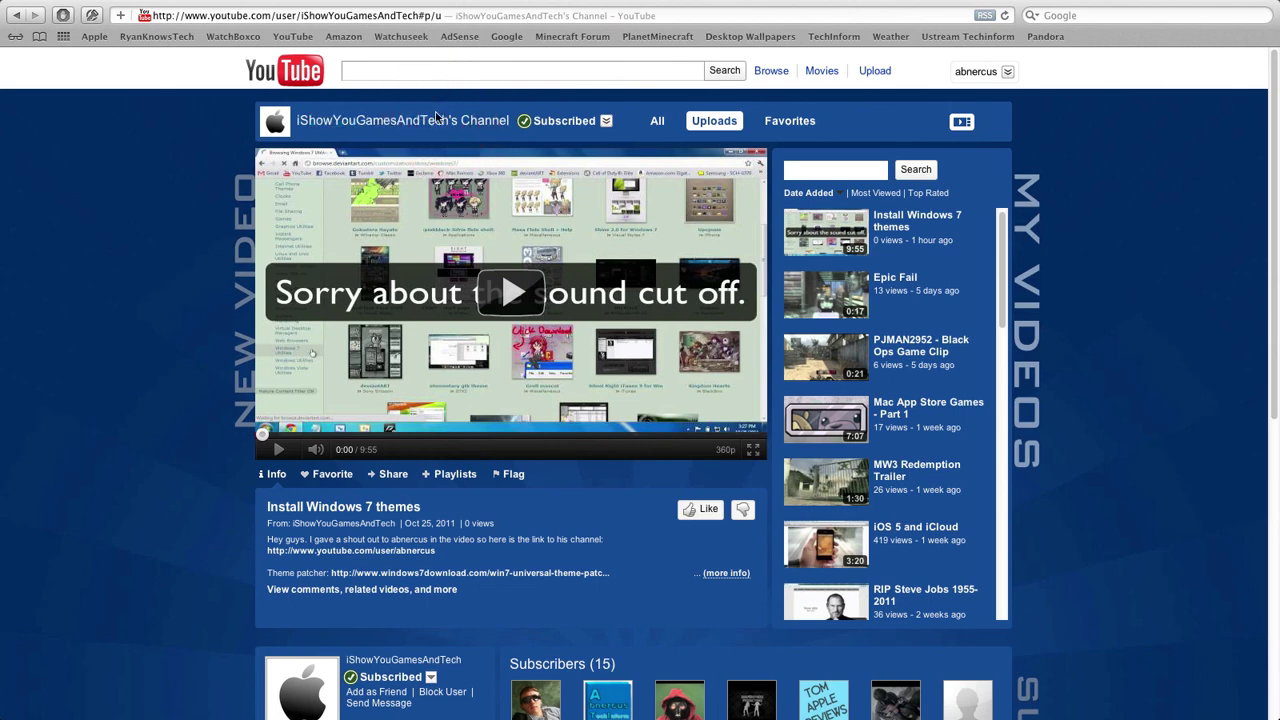